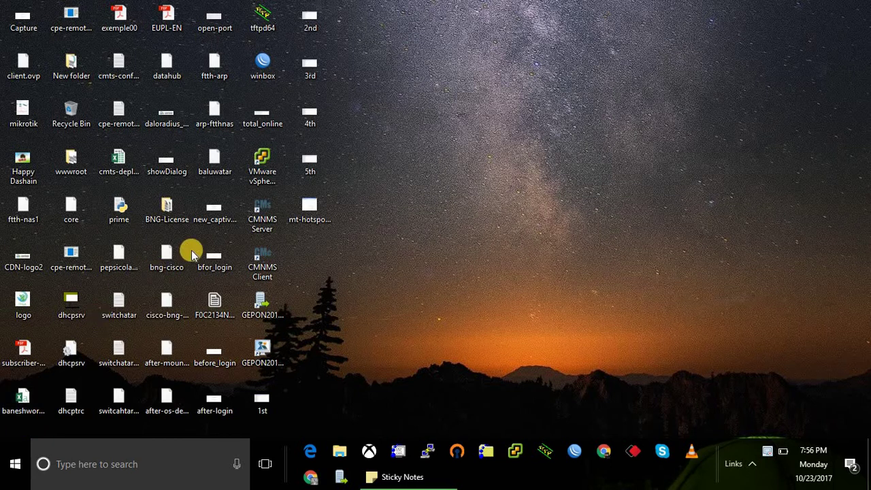
Log into the hEX lite router with WinBox, remove its default configuration, and close the Route List.
double_click(271, 71)
click(398, 81)
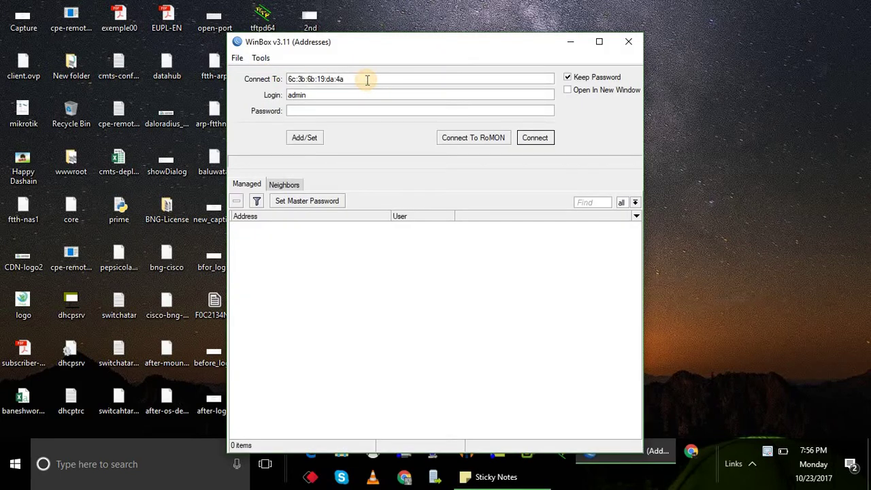
click(340, 93)
click(374, 109)
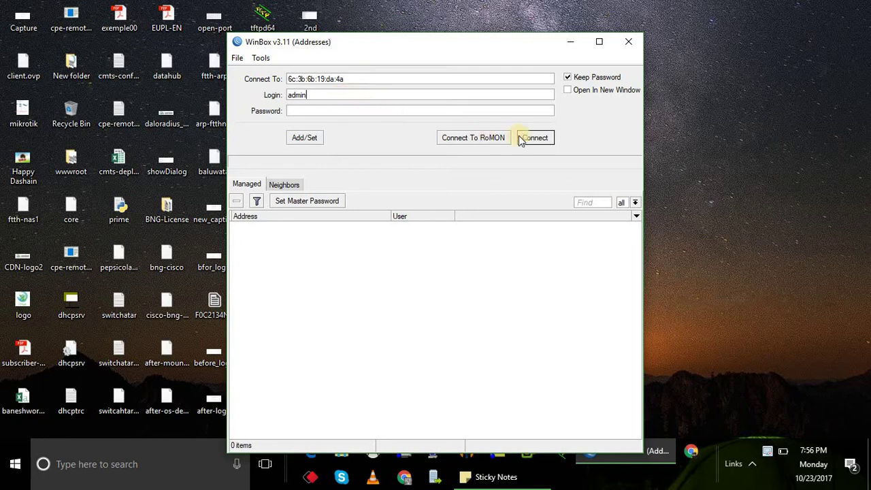
click(547, 141)
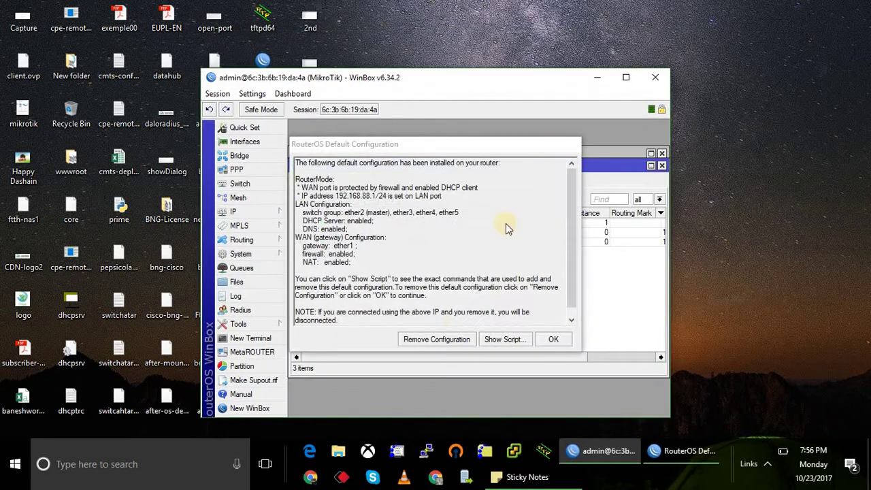
click(437, 340)
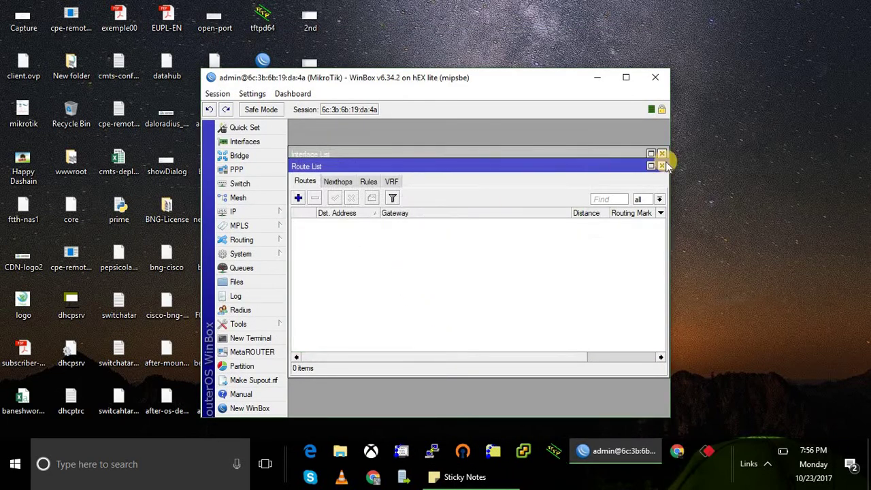
click(662, 166)
Rename interface ether1 to WAN.
click(661, 153)
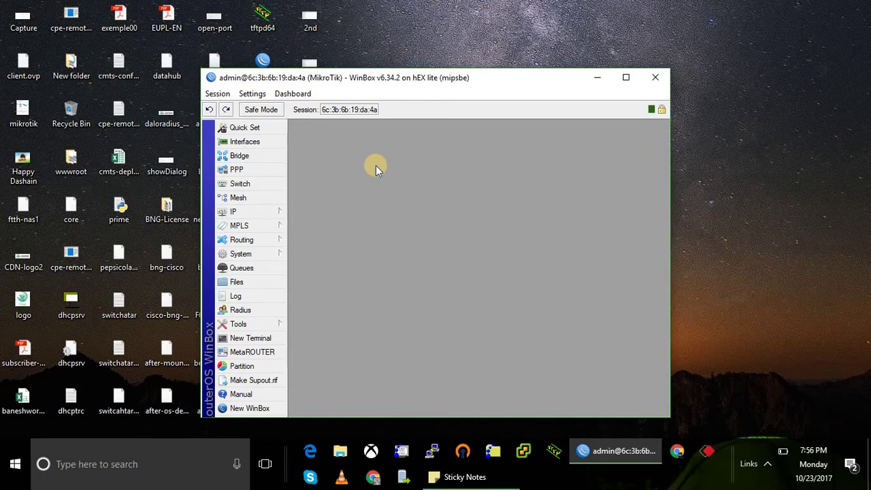
click(253, 142)
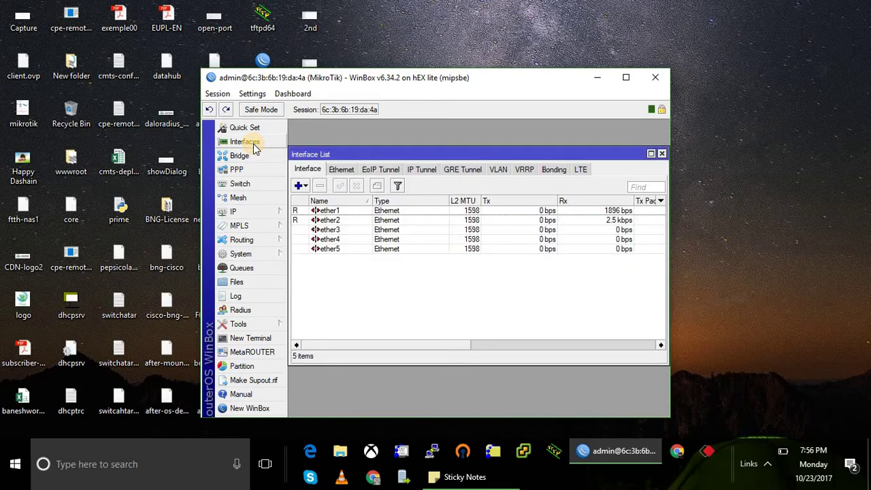
click(346, 211)
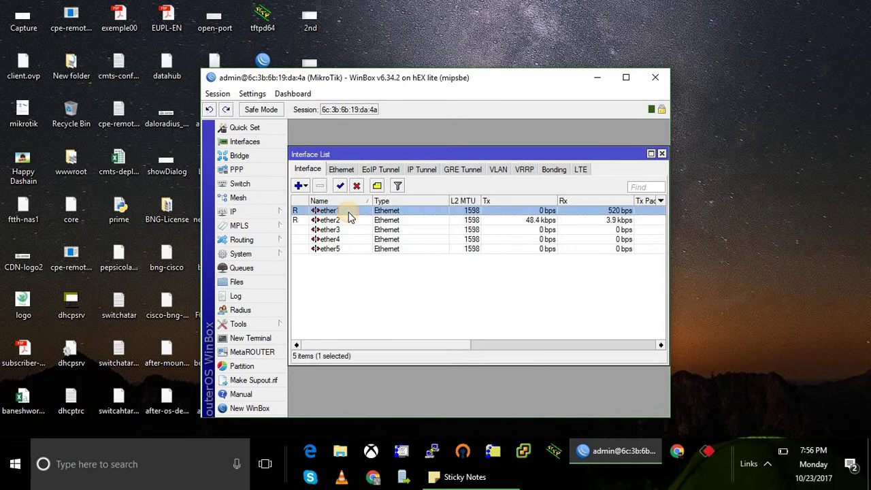
double_click(348, 215)
text(WAN)
click(604, 148)
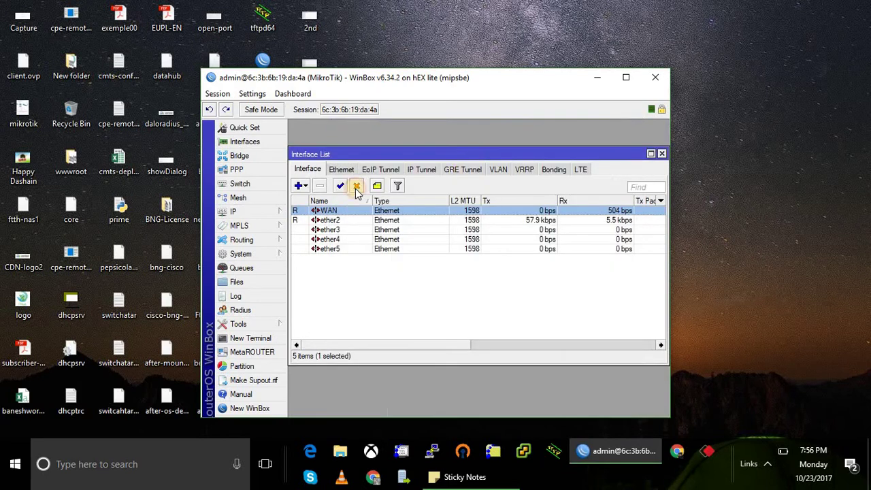
Rename interface ether2 to Hotspot.
double_click(327, 220)
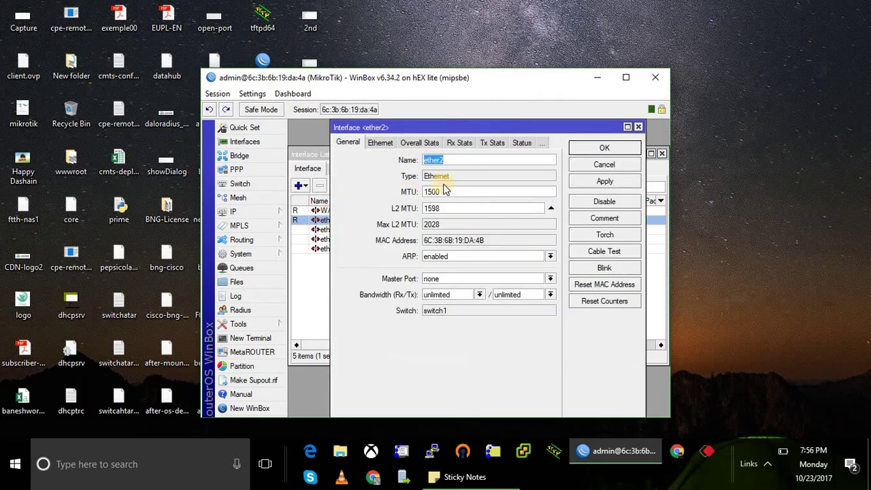
text(Hotspot)
key(Return)
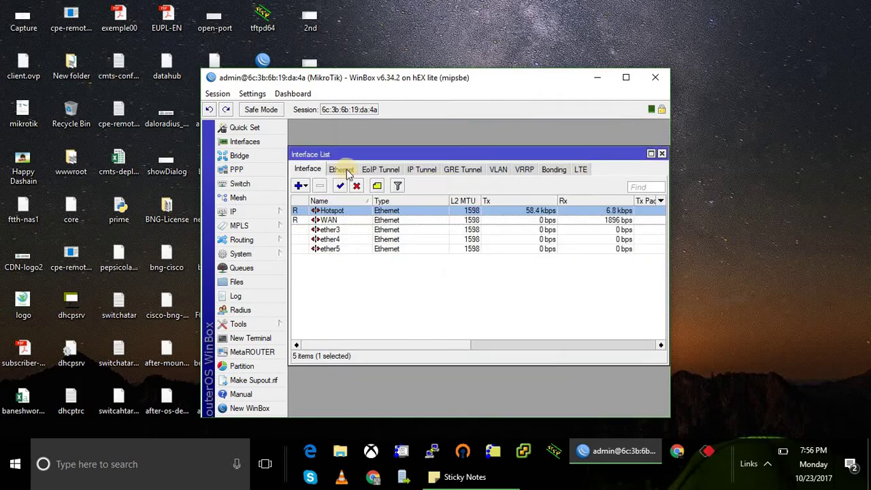
Add IP address 192.168.0.80/24 on the WAN interface.
click(256, 213)
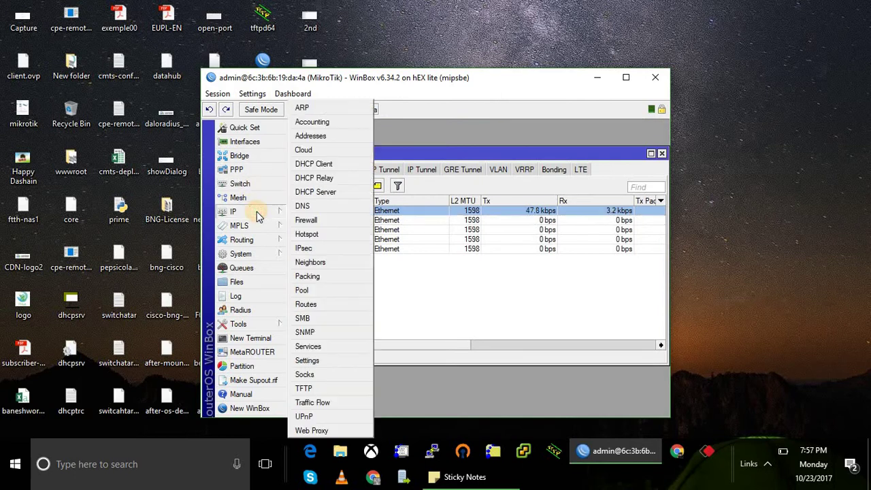
click(320, 136)
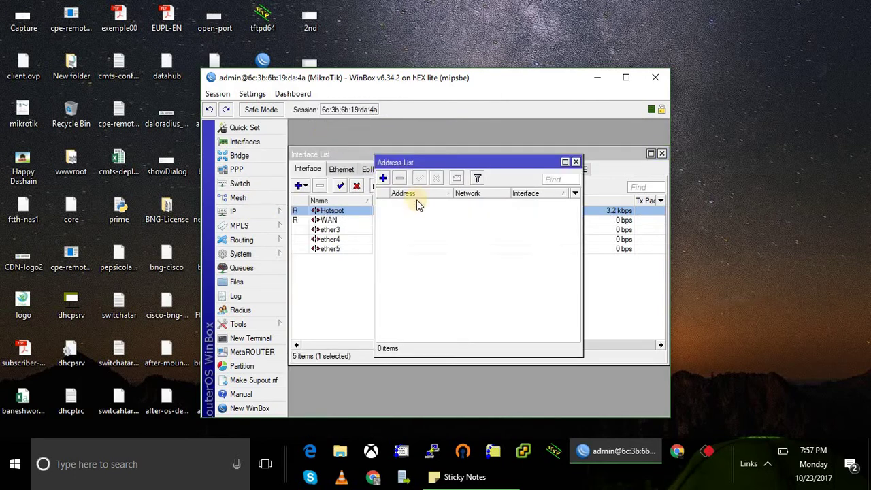
click(383, 180)
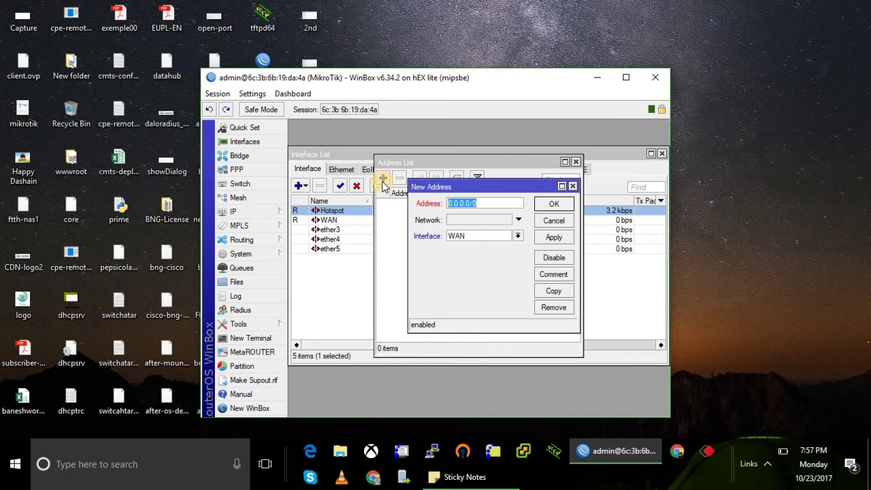
text(192.168.0.80)
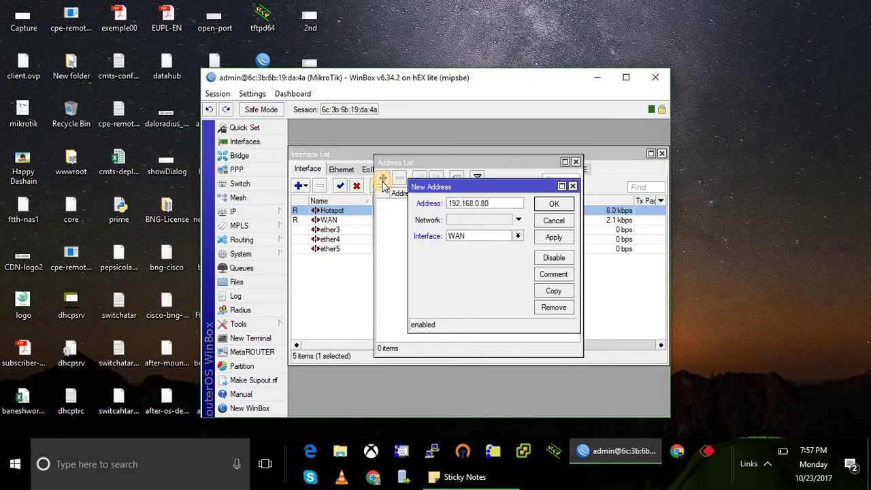
text(/24)
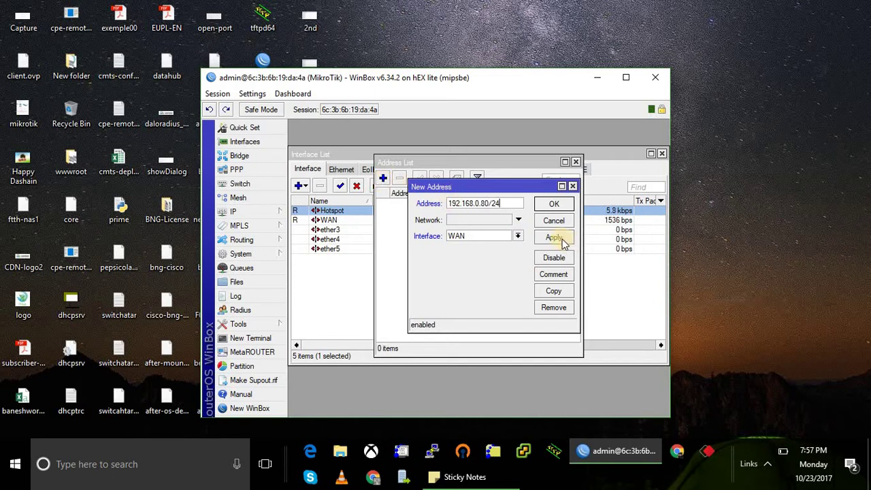
click(555, 237)
click(559, 204)
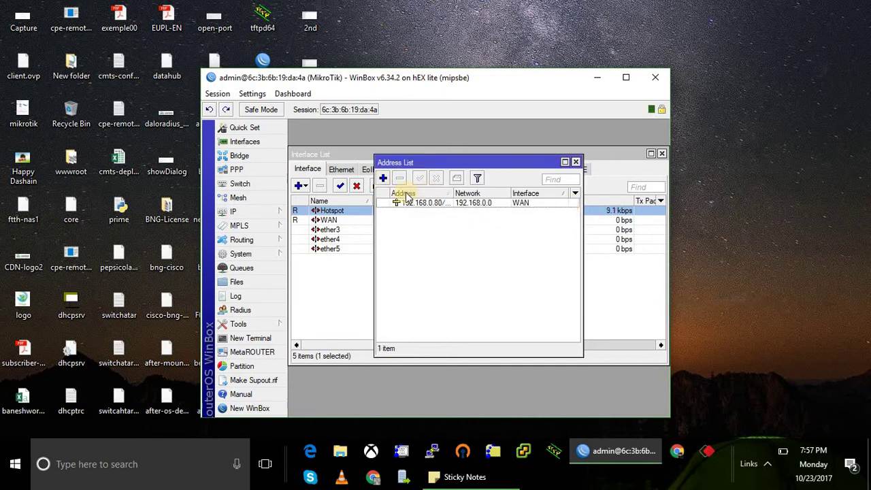
Add IP address 10.10.10.1/24 on the Hotspot interface.
click(383, 178)
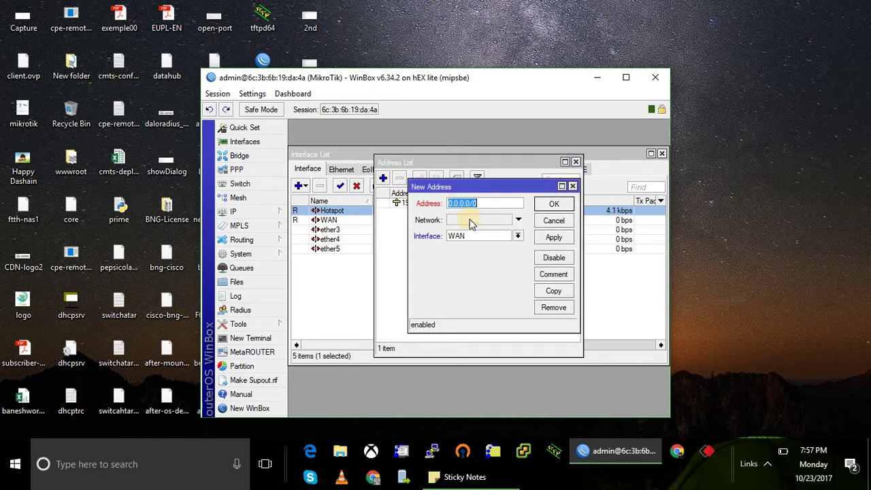
text(10.10)
click(518, 236)
click(501, 246)
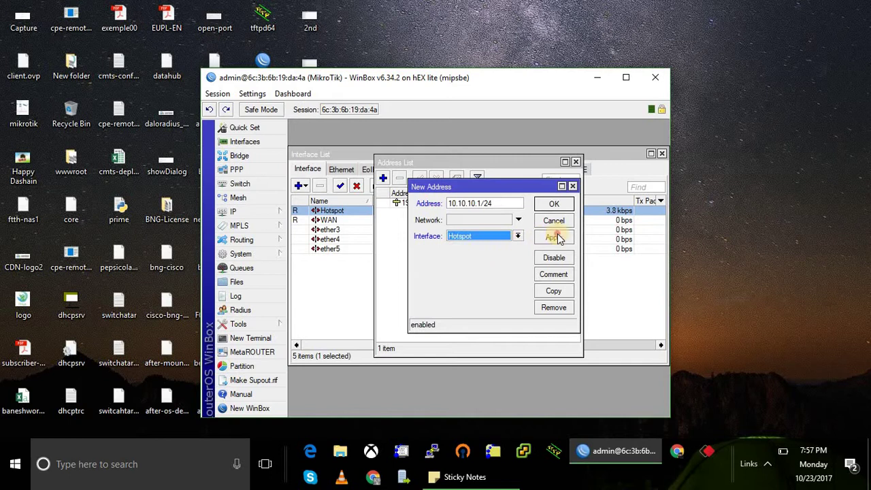
click(557, 235)
click(556, 204)
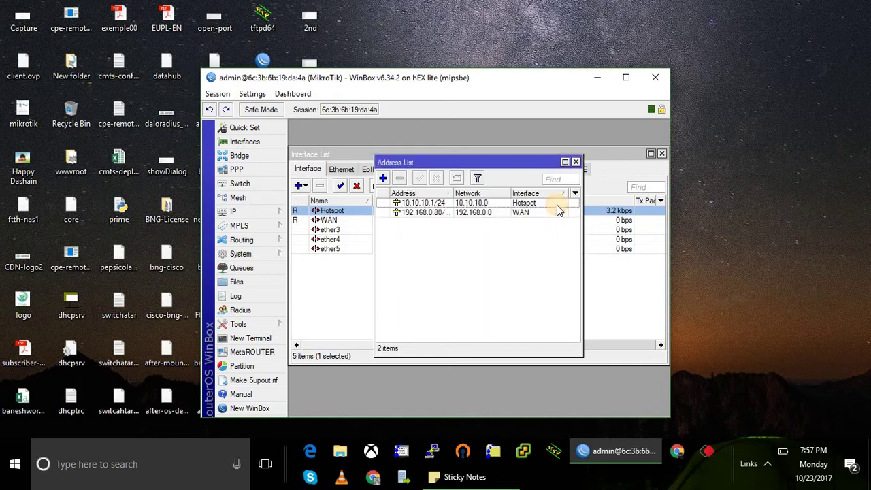
click(576, 162)
click(256, 212)
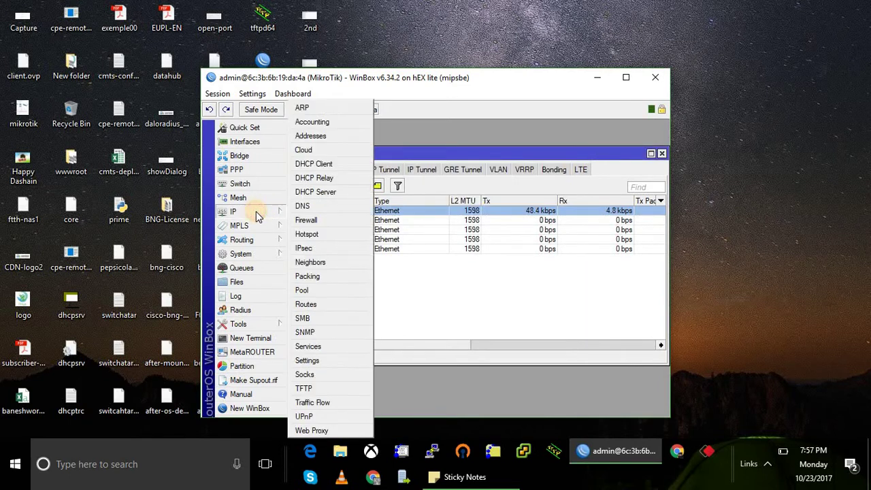
Create a default route 0.0.0.0/0 with gateway 192.168.0.1 in the Route List.
click(315, 305)
click(378, 224)
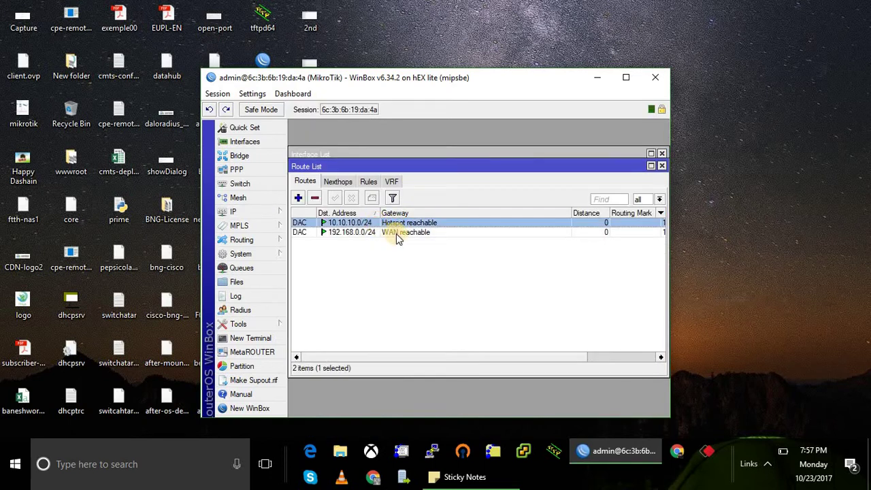
click(396, 233)
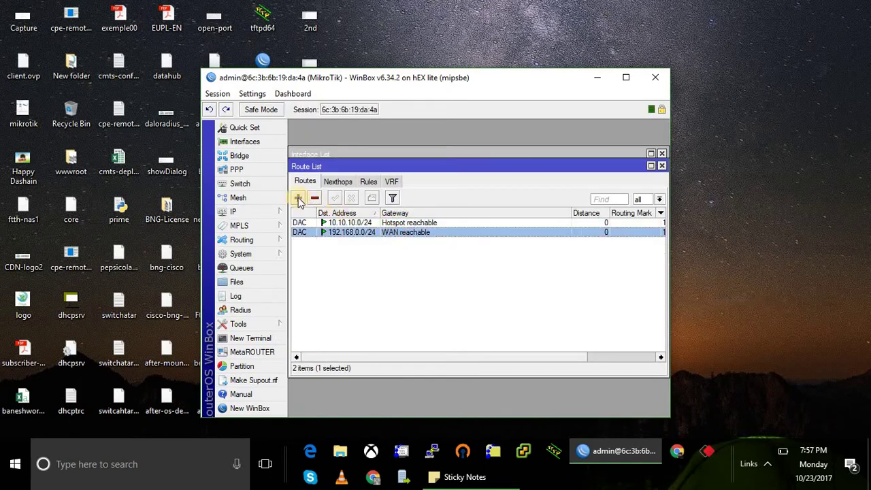
click(299, 198)
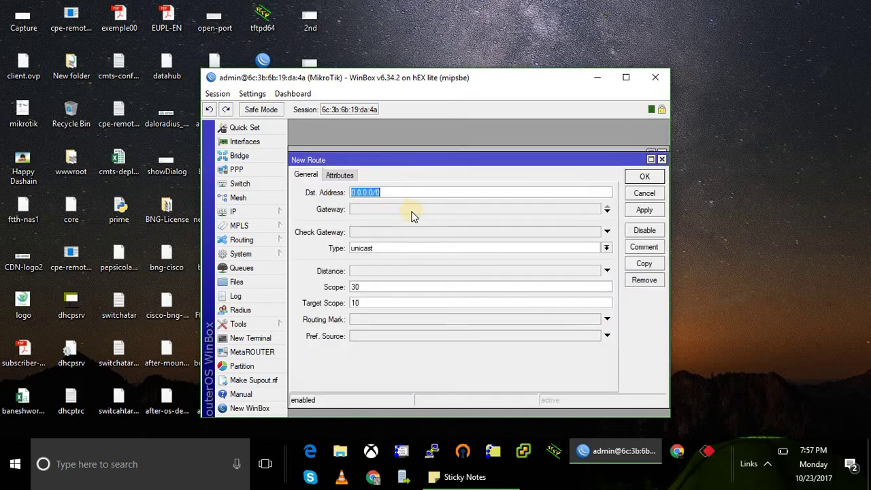
click(409, 210)
text(0.0.0.0)
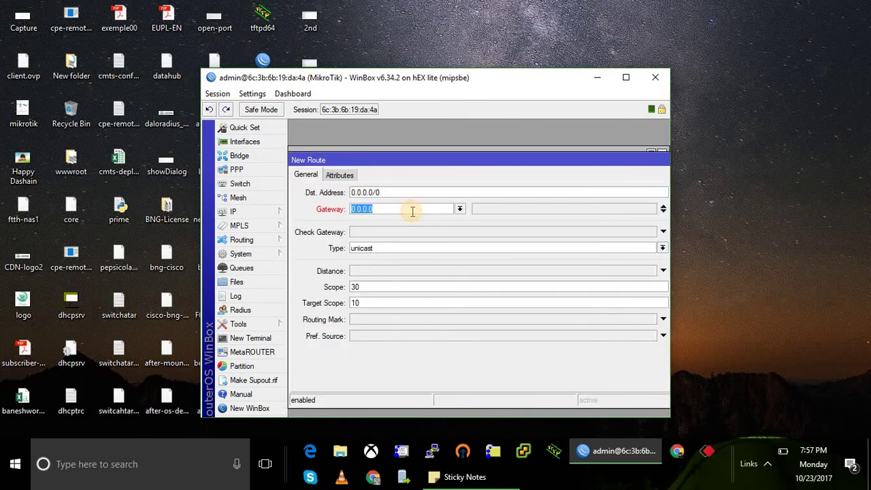
text(192.168.0.1)
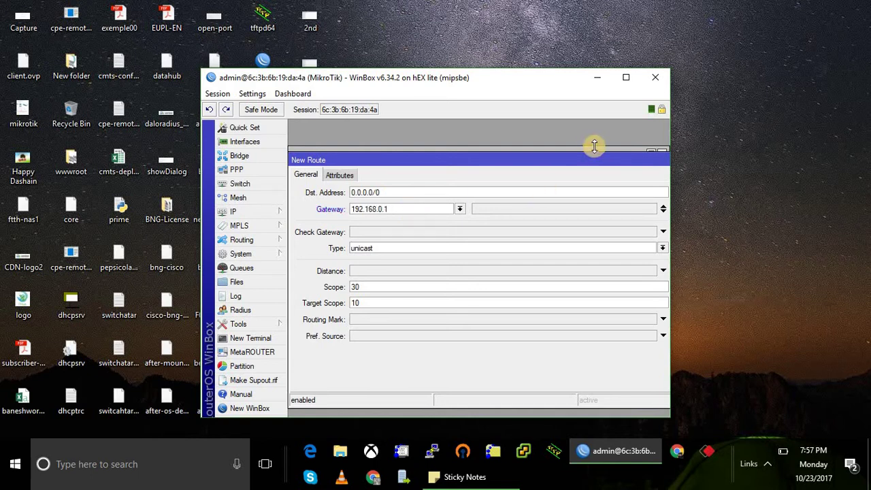
click(626, 77)
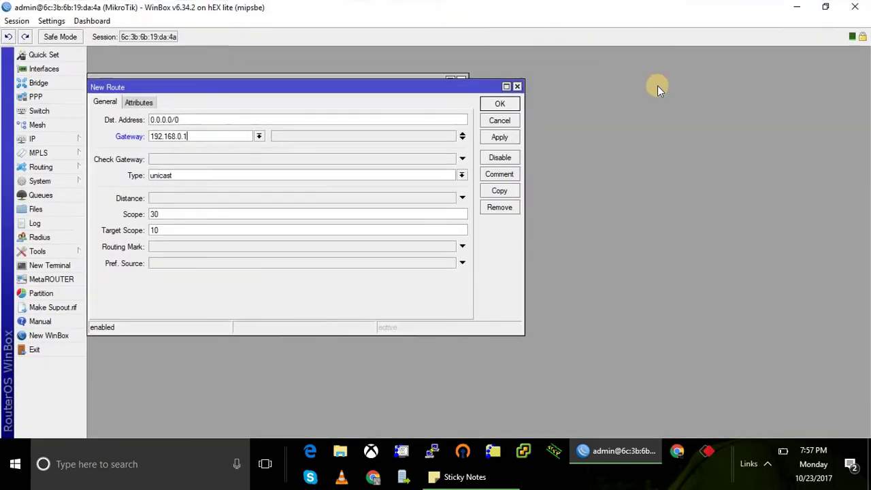
click(513, 106)
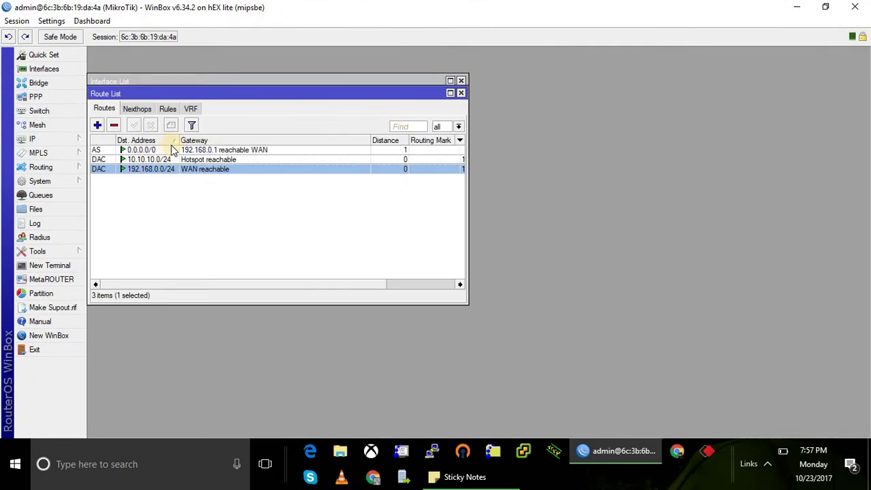
click(245, 150)
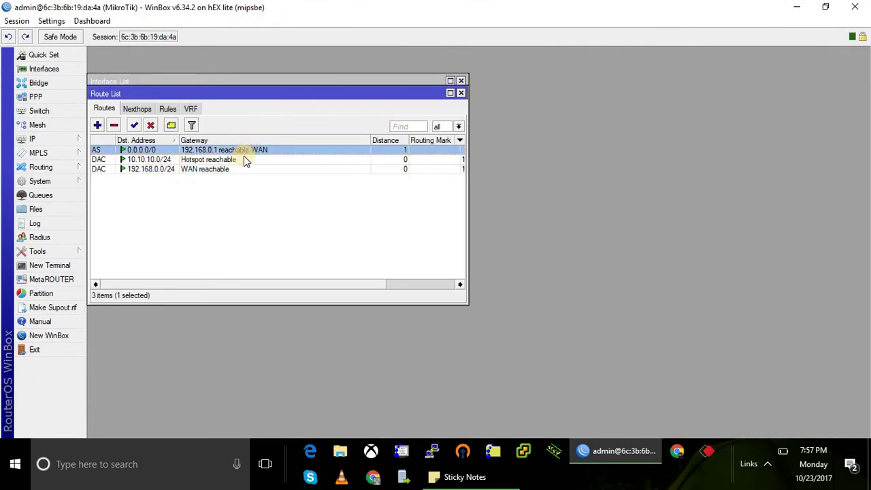
Close the route and interface lists and reconnect to the router in full-screen.
click(461, 92)
click(463, 81)
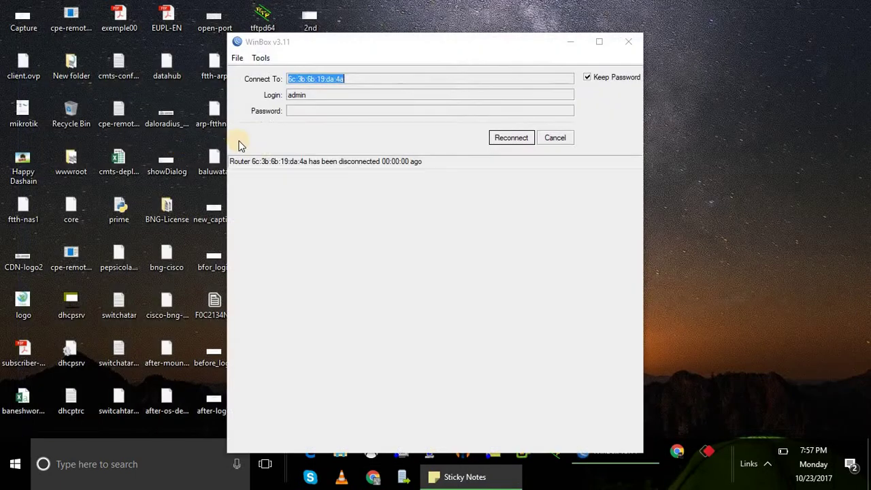
click(522, 138)
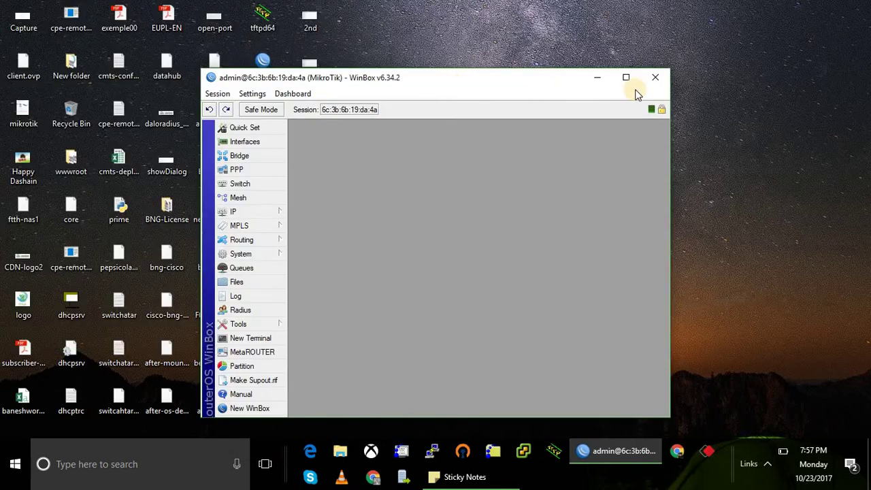
click(627, 79)
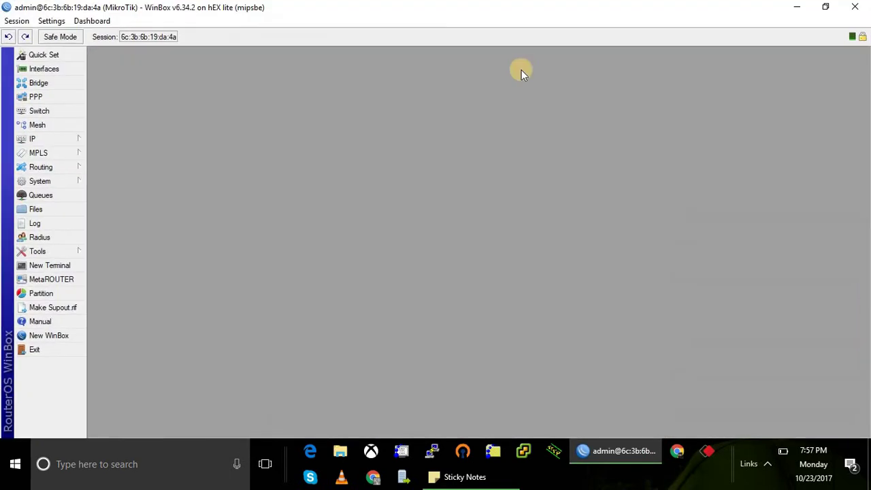
Set the DNS server to 8.8.8.8 with Allow Remote Requests enabled.
click(65, 138)
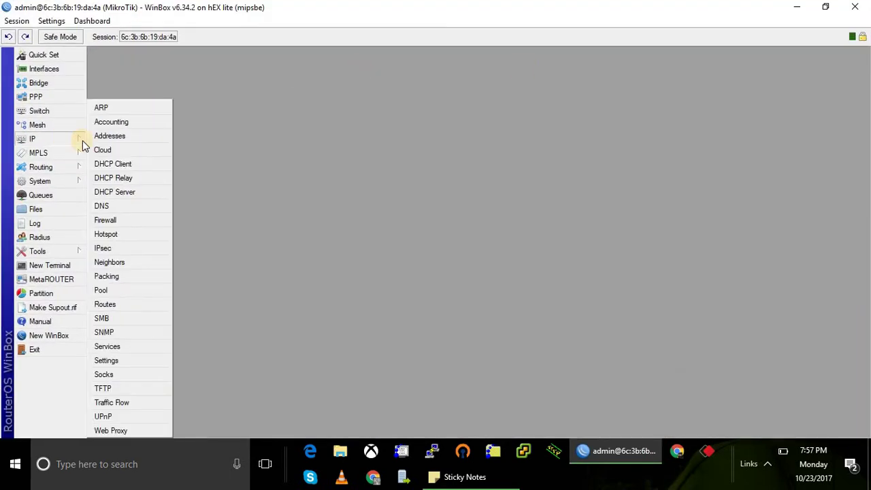
click(121, 205)
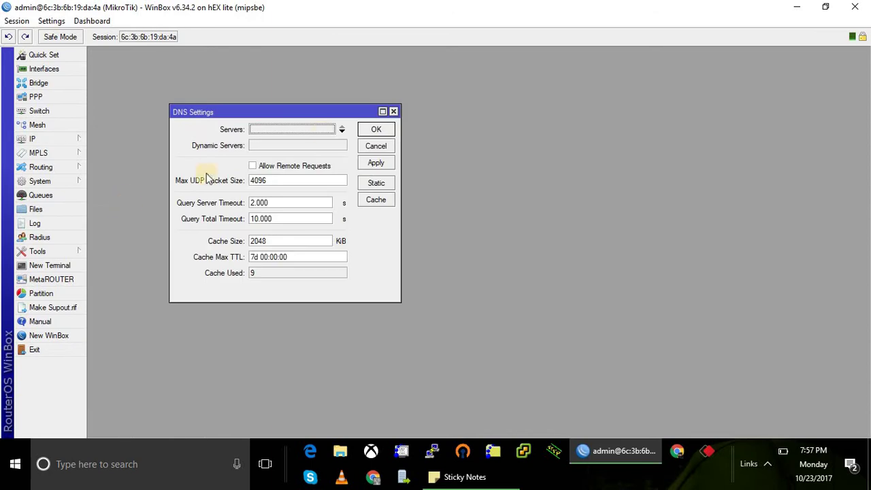
click(311, 129)
text(8.8.8.8)
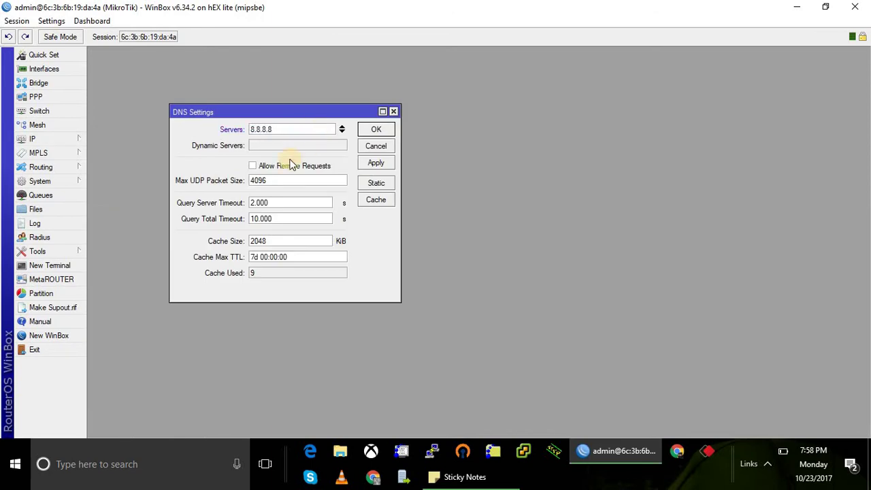
click(253, 167)
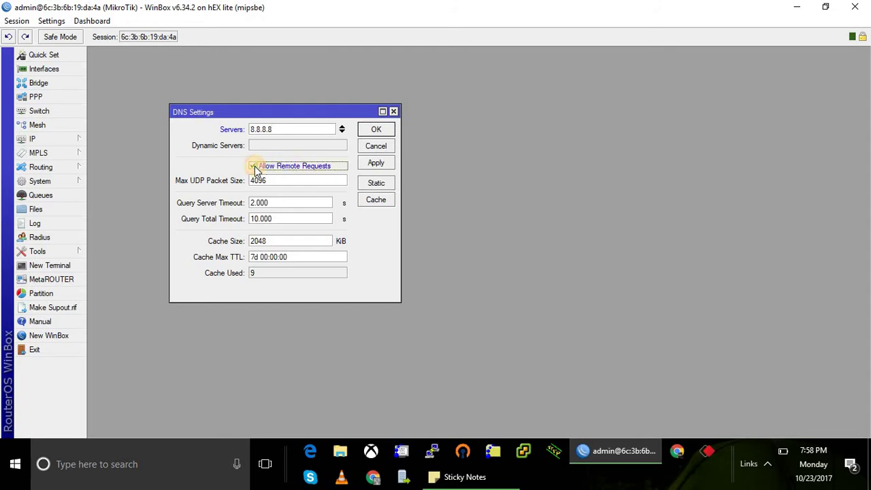
click(379, 163)
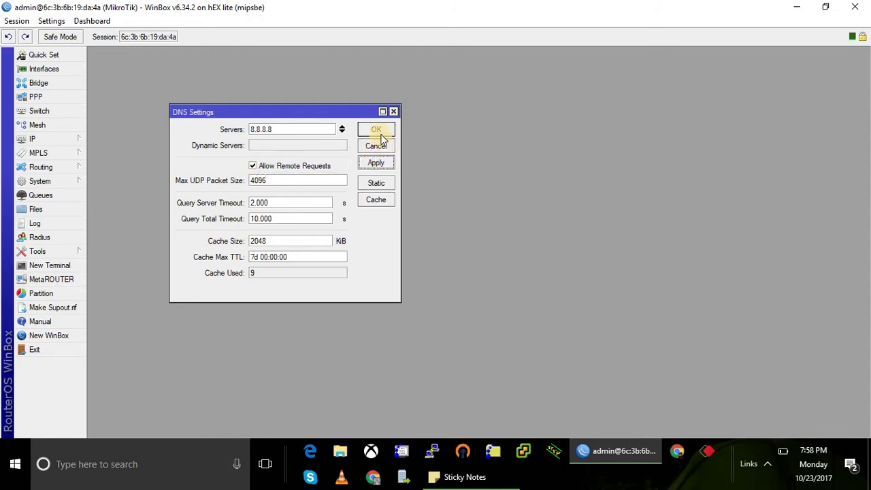
click(378, 131)
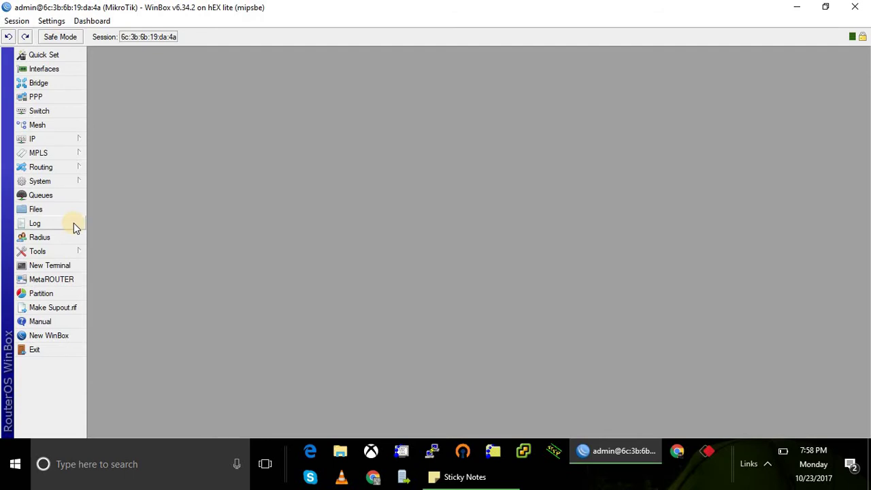
Run Hotspot Setup on the Hotspot interface, accepting the default address, pool, no certificate, no SMTP, and DNS 8.8.8.8.
click(57, 138)
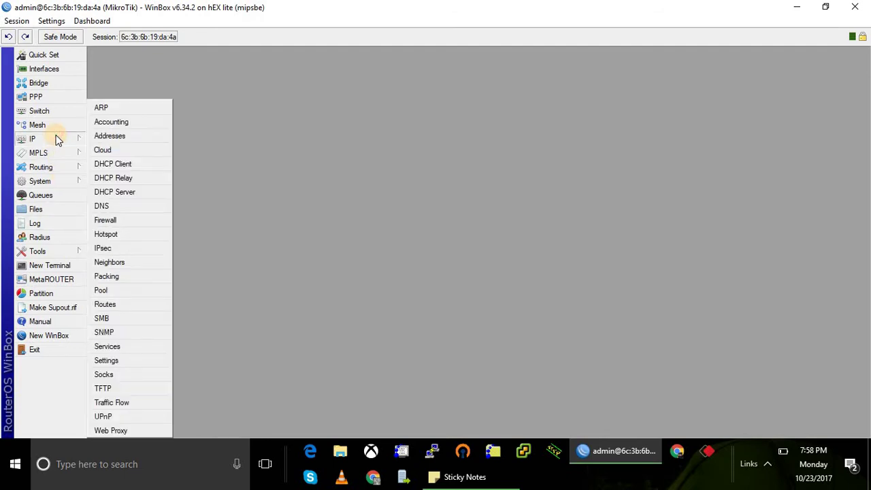
click(120, 238)
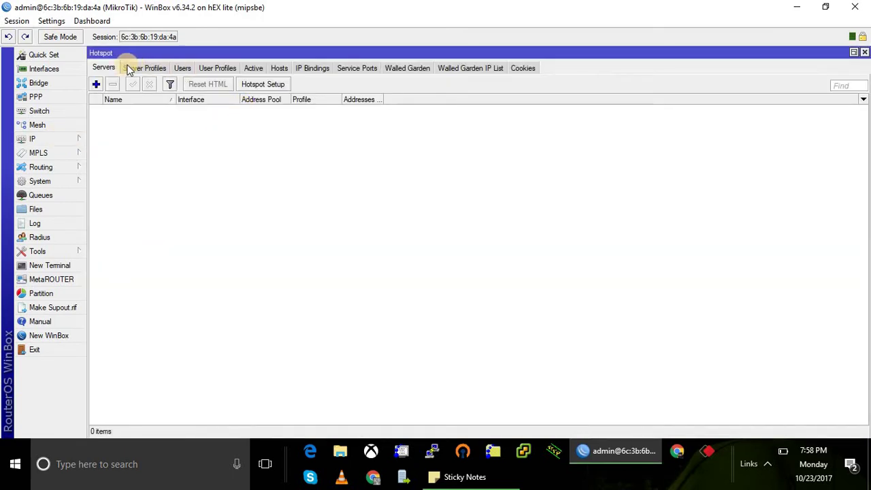
click(275, 89)
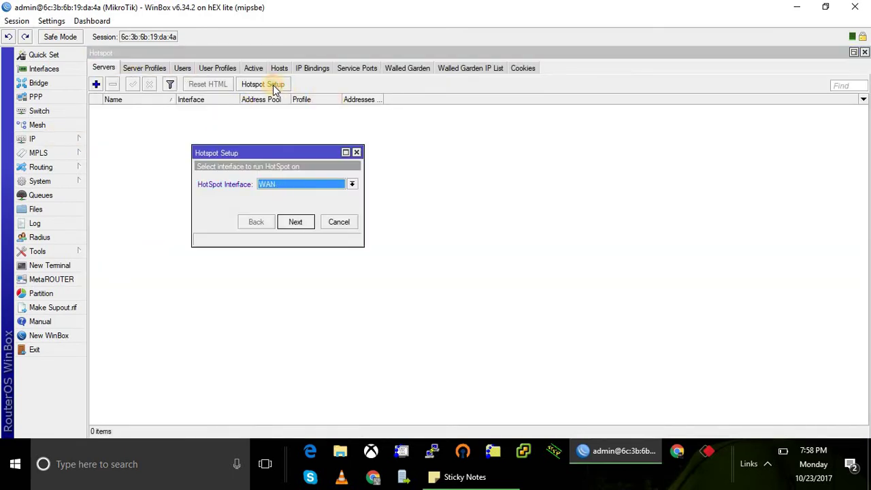
click(353, 185)
click(327, 193)
click(304, 223)
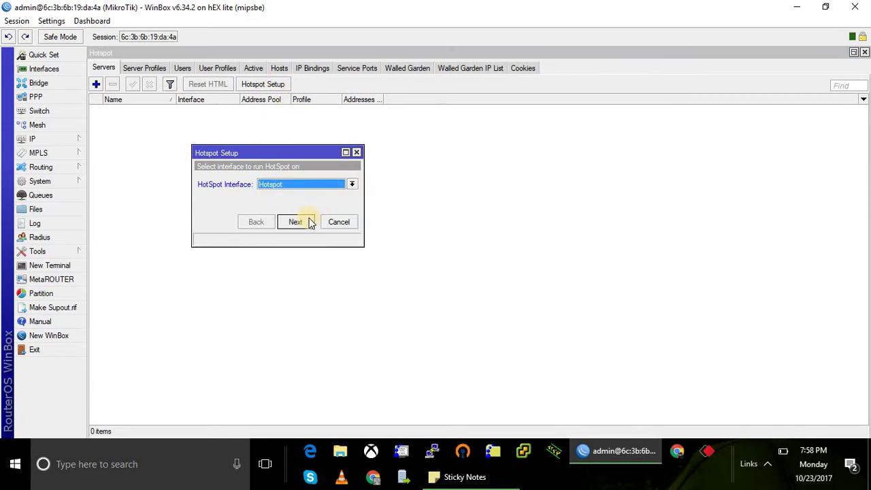
click(305, 223)
click(305, 223)
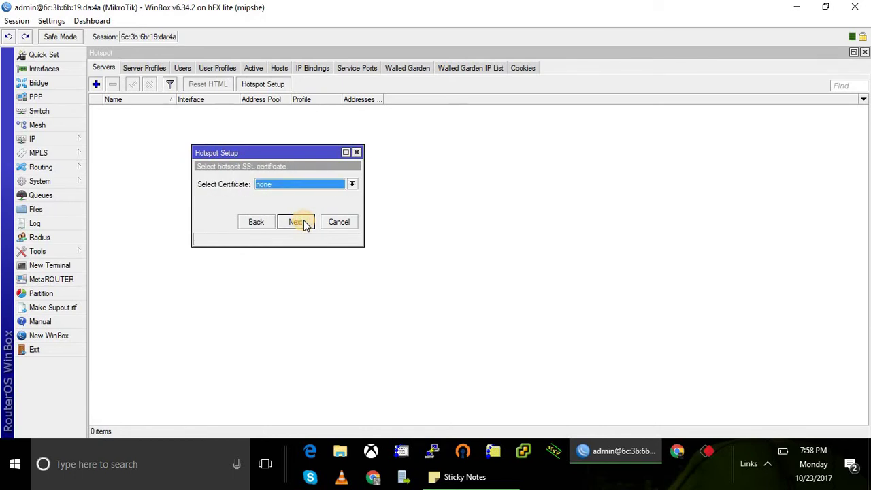
click(305, 224)
click(304, 224)
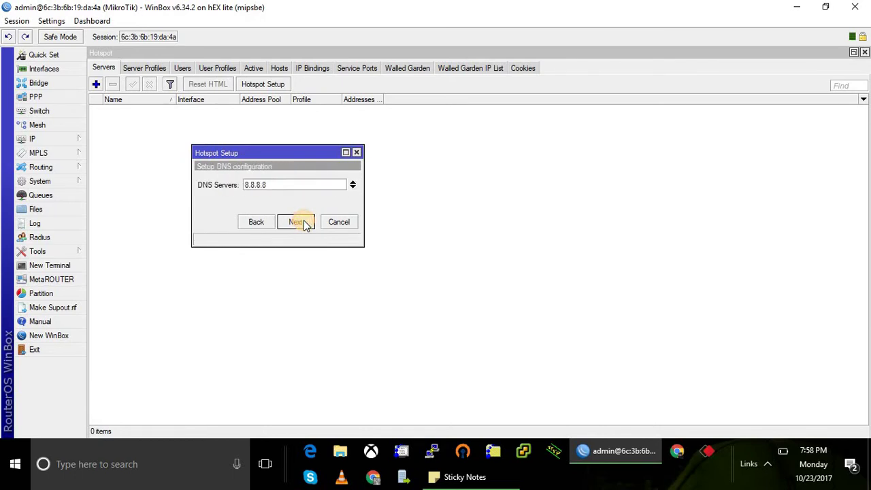
click(304, 224)
Set the DNS name ithub.hotspot, give the local admin user a password, and finish setup.
text(ithub.hotspot)
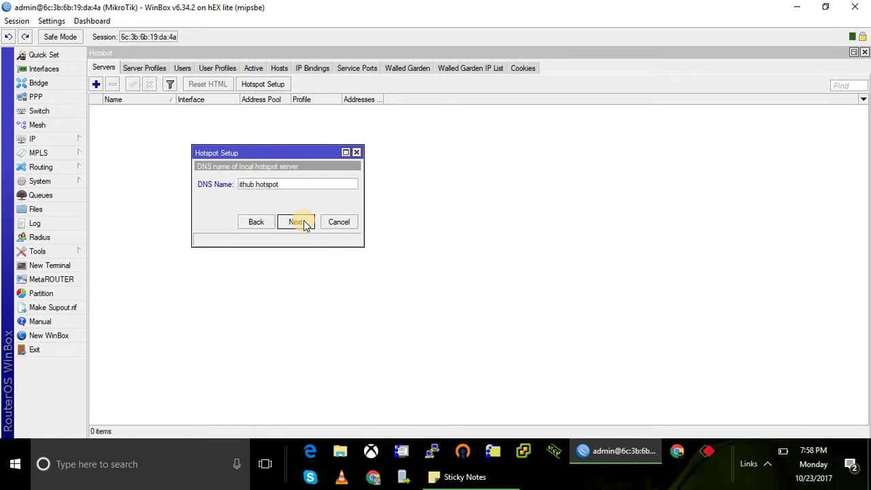
click(304, 224)
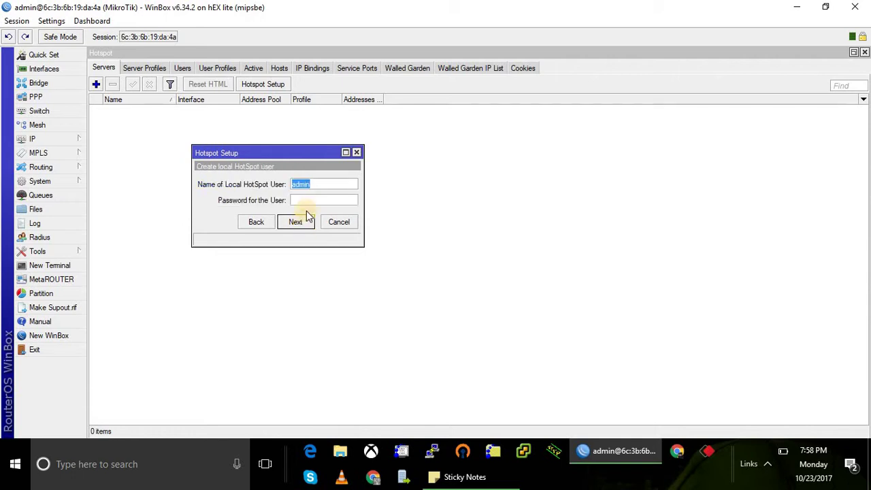
click(315, 201)
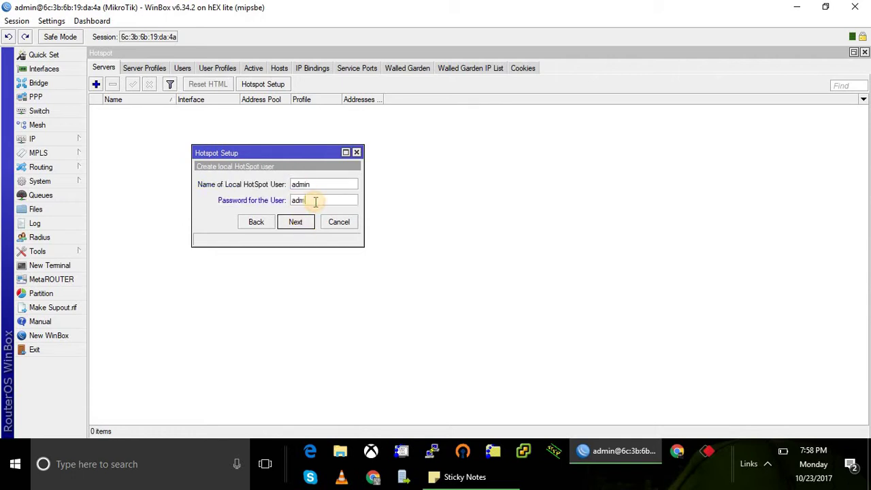
text(admin1)
click(299, 222)
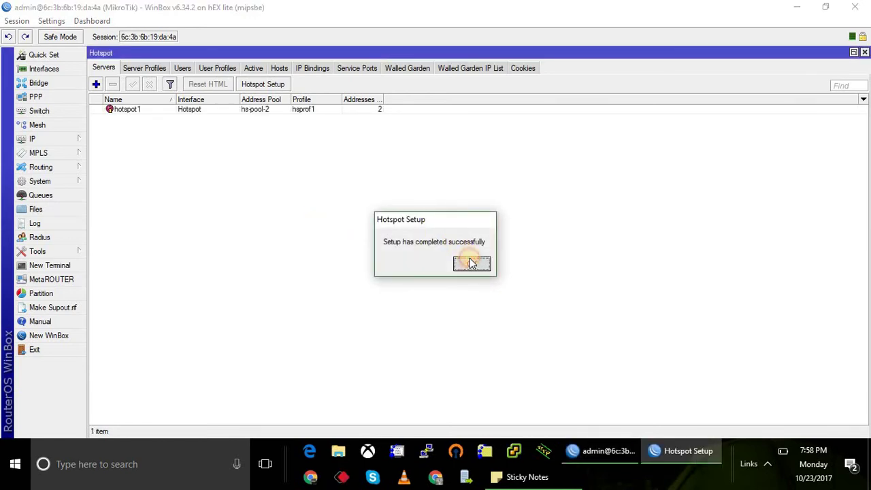
click(472, 263)
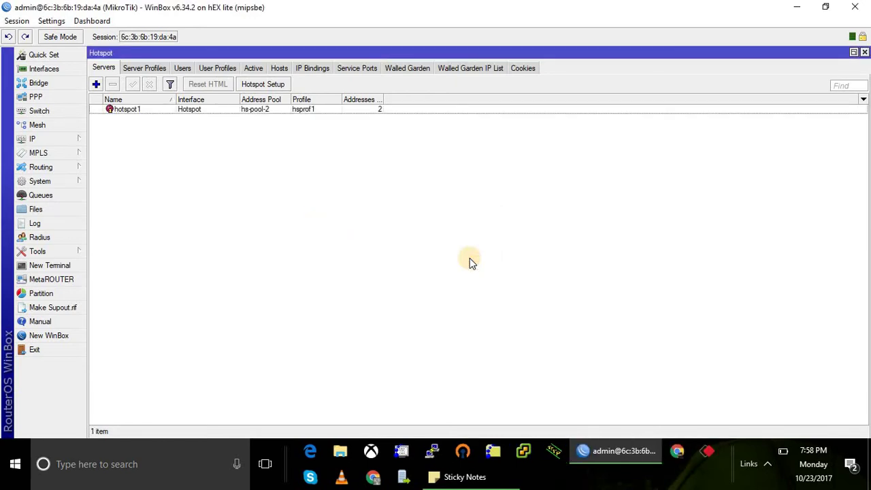
Add hotspot user ithub with a password on the default profile.
click(182, 69)
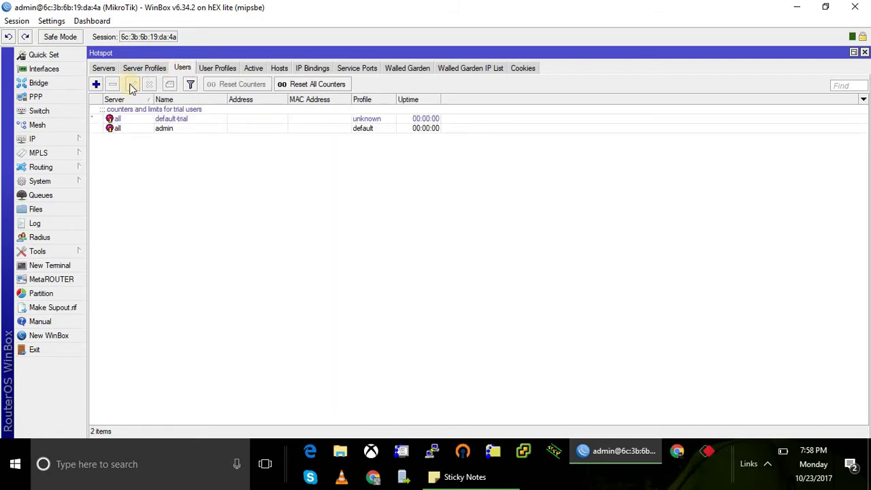
click(96, 84)
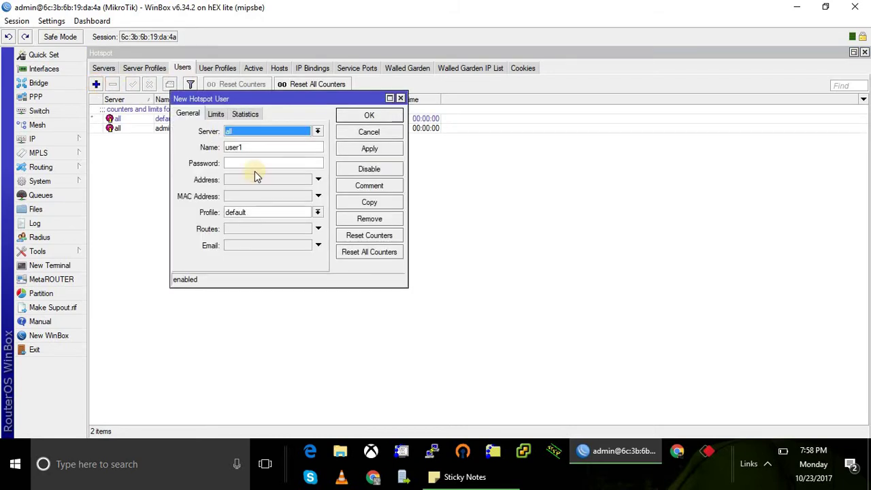
double_click(259, 148)
key(BackSpace)
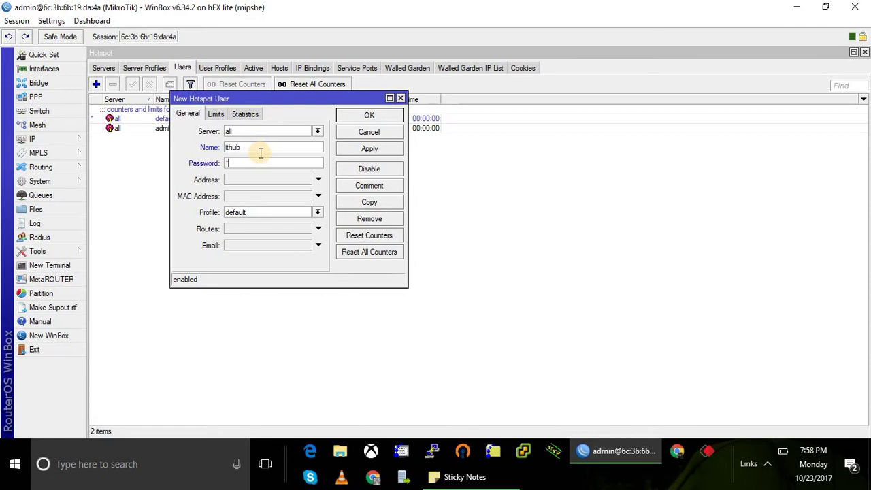
text(****)
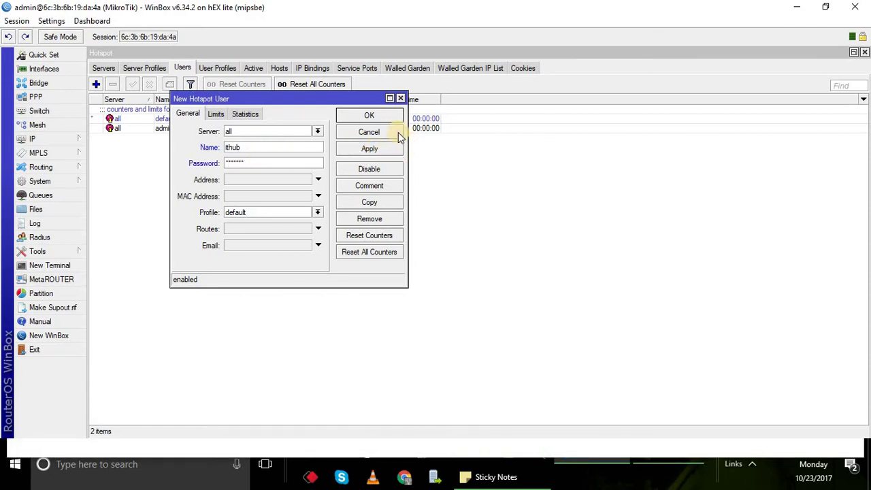
click(385, 116)
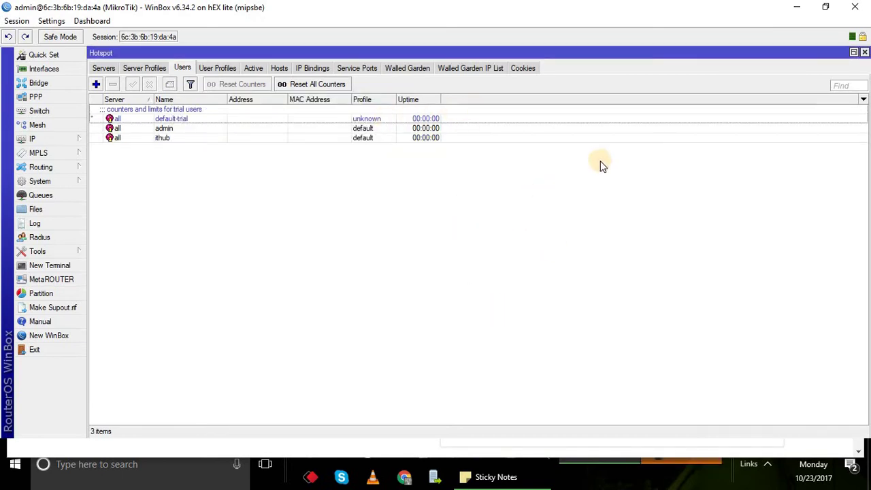
click(112, 71)
click(182, 68)
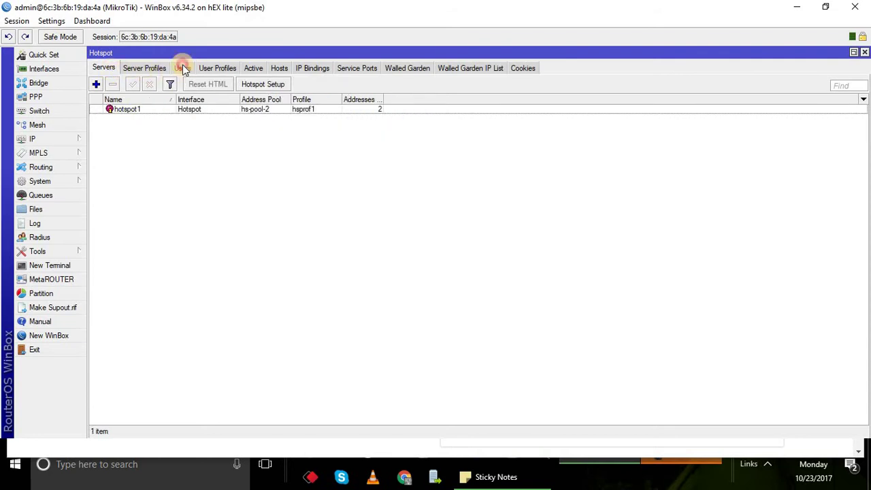
Run ipconfig in Command Prompt and highlight the Ethernet adapter's 10.10.10.254 address and 10.10.10.1 gateway.
click(796, 7)
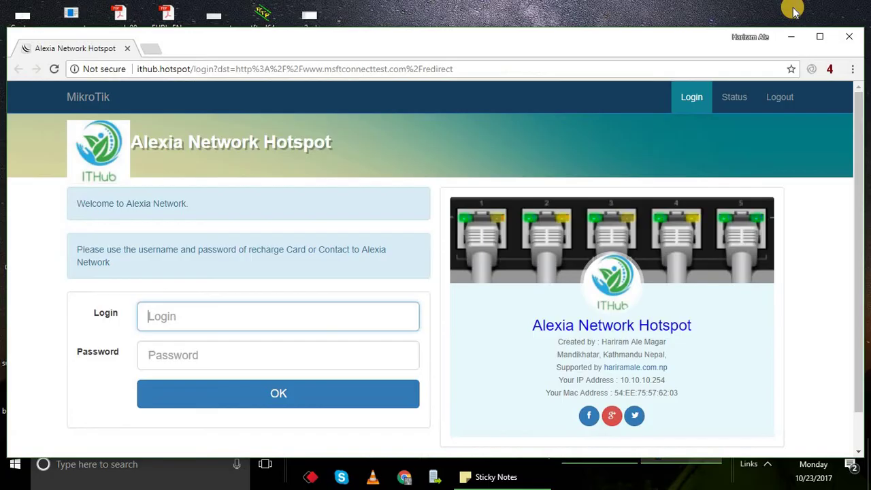
click(844, 37)
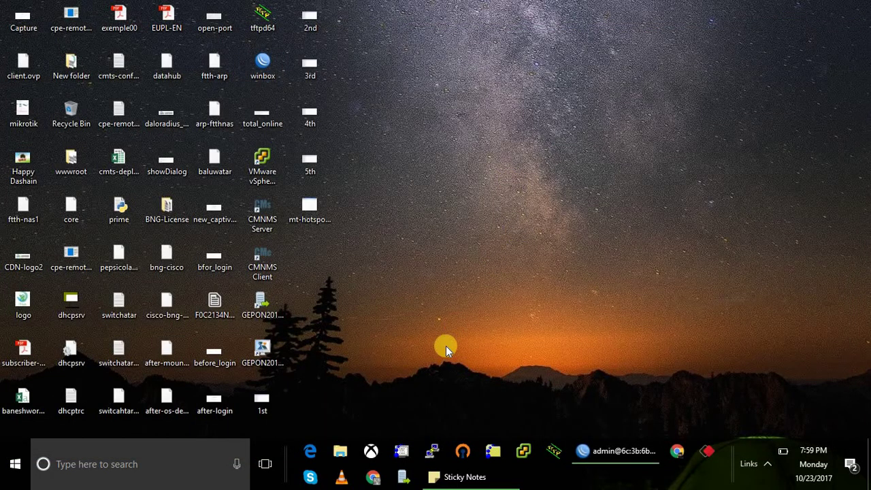
key(super+r)
text(cmd)
key(Return)
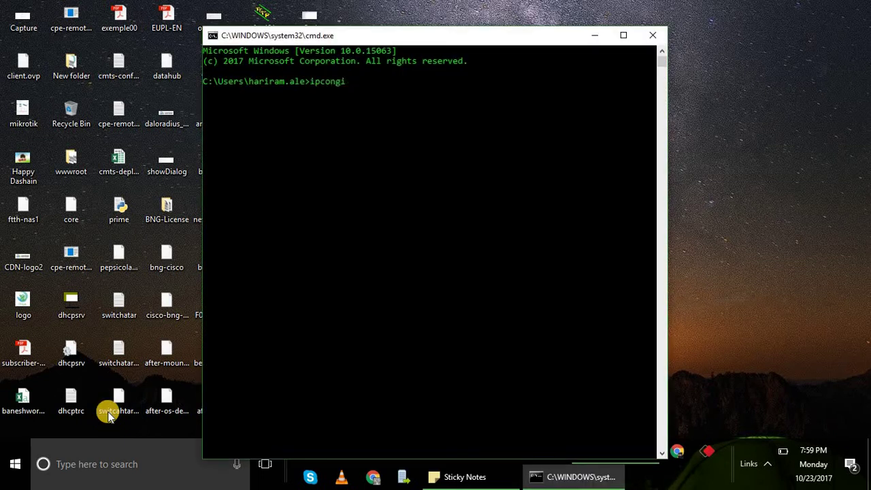
key(Return)
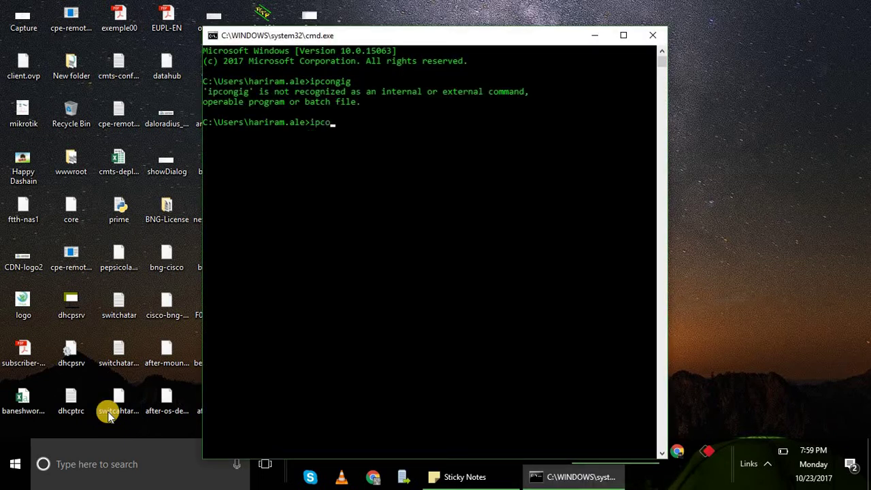
key(Return)
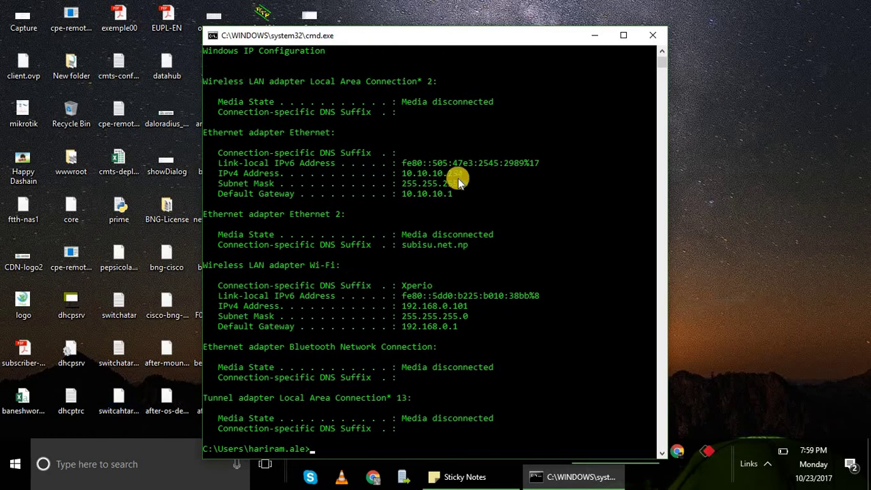
drag(456, 175, 332, 175)
click(460, 183)
Open Chrome and load bbc.com to bring up the hotspot login page.
click(681, 453)
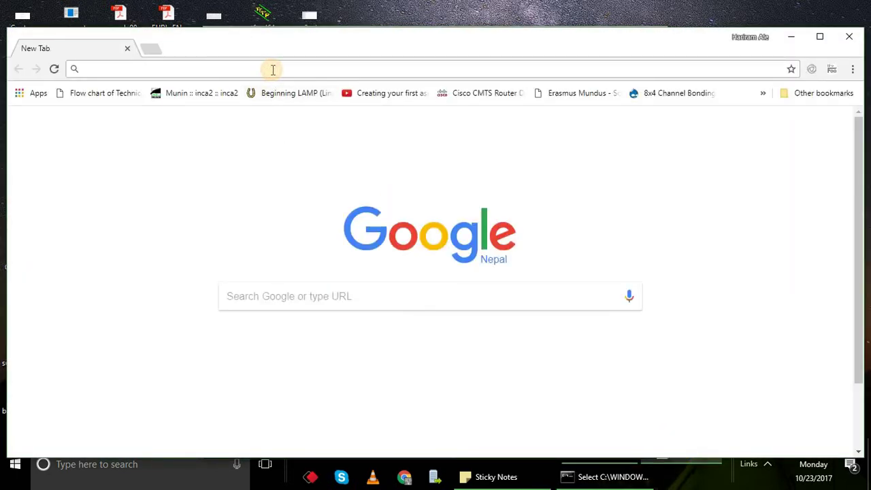
text(bbc.com)
key(Return)
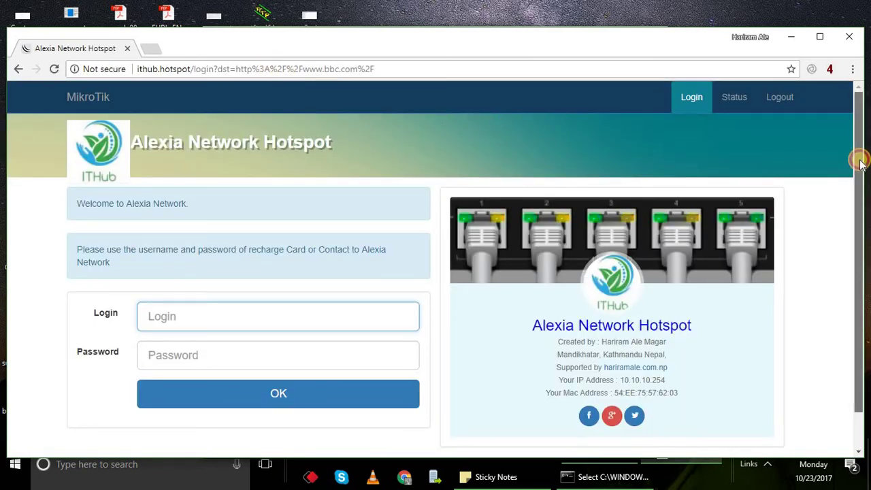
scroll(860, 164, down, 1)
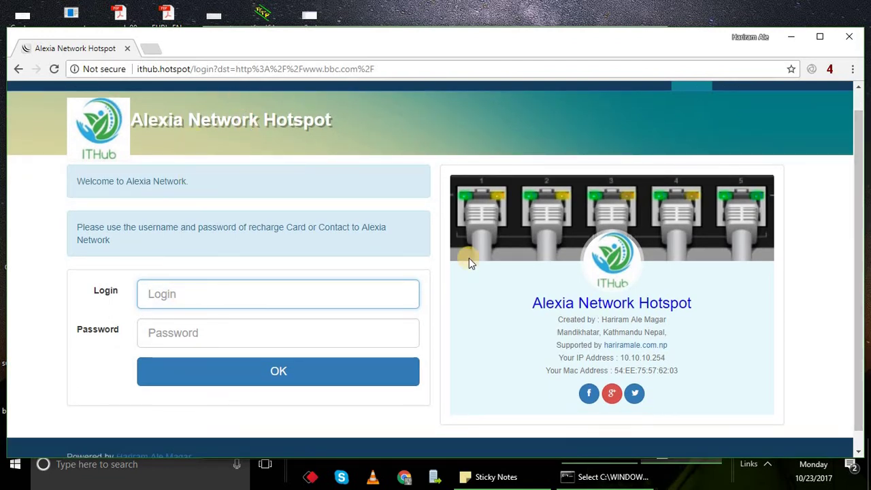
Submit the hotspot login as user ithub with its password.
click(286, 286)
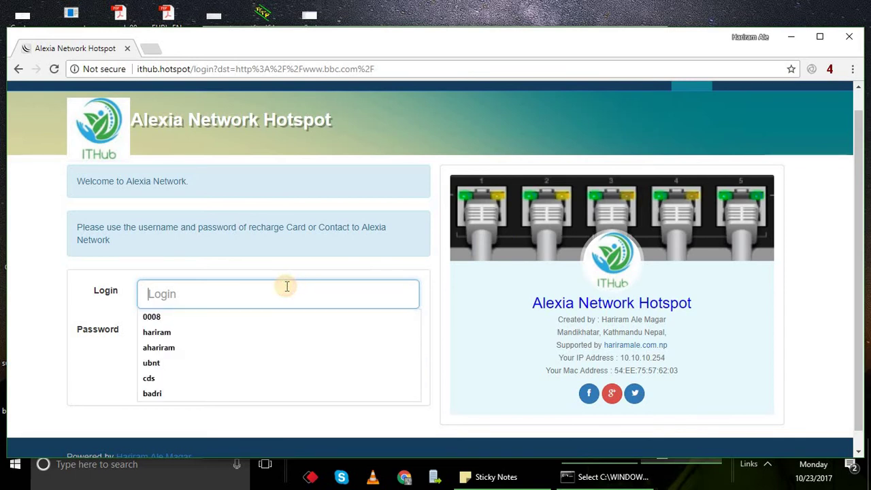
text(ithub)
key(Tab)
text(a)
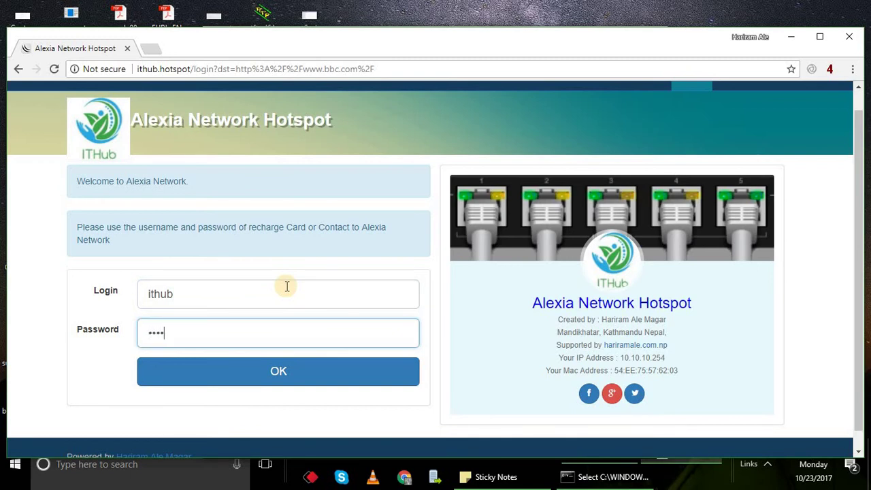
text(***)
click(275, 367)
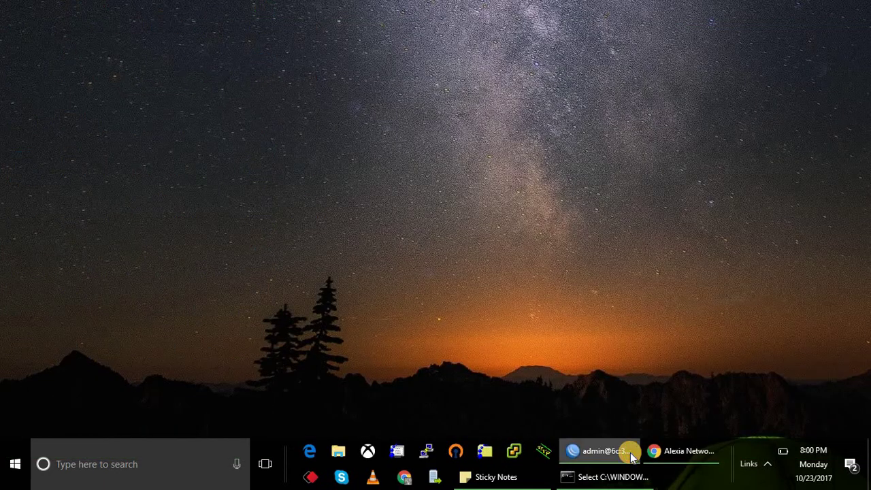
Re-enter and save the ithub hotspot user's password in WinBox.
click(629, 452)
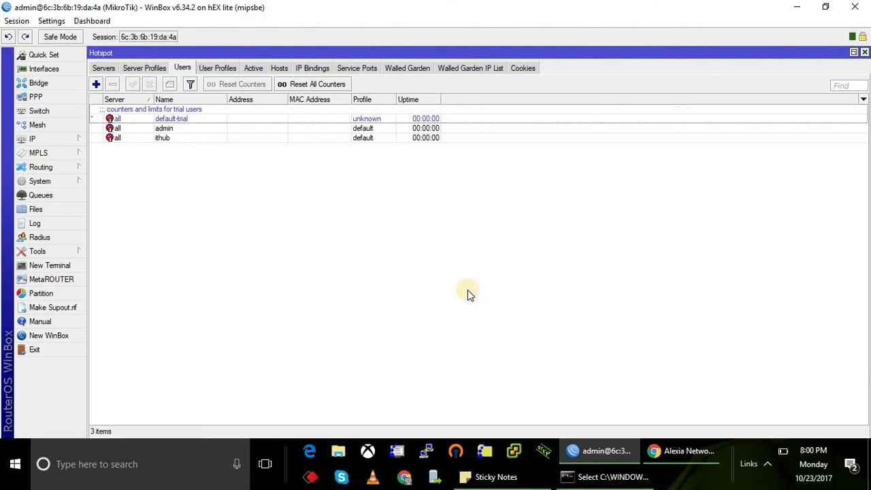
click(203, 141)
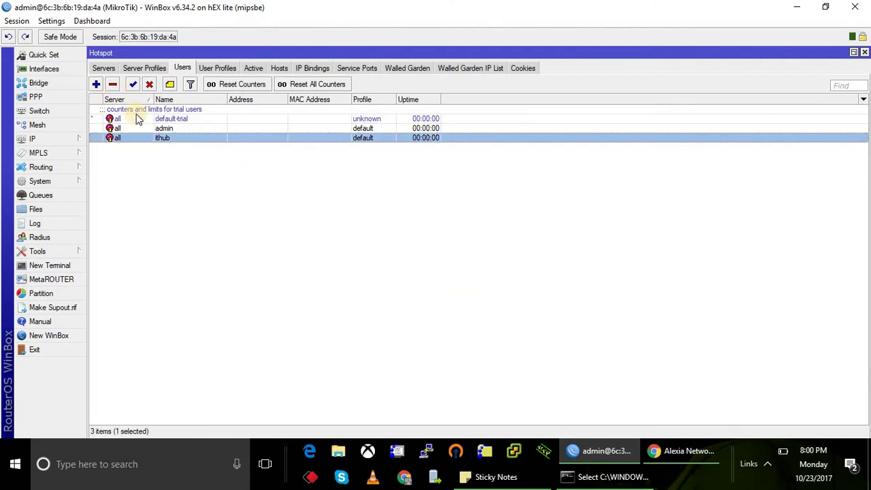
double_click(163, 140)
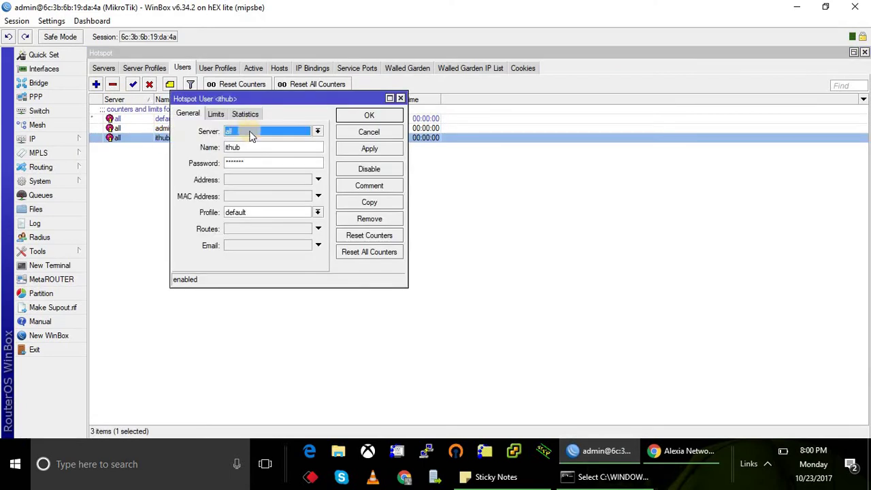
click(258, 161)
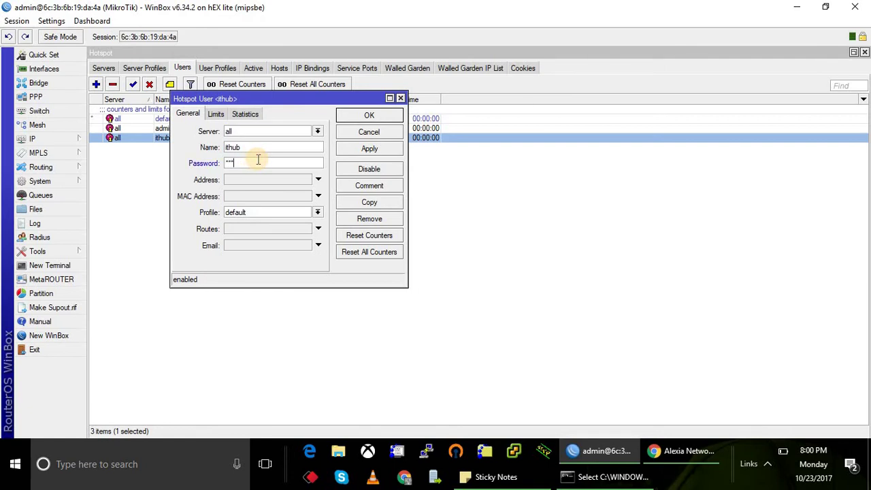
click(370, 117)
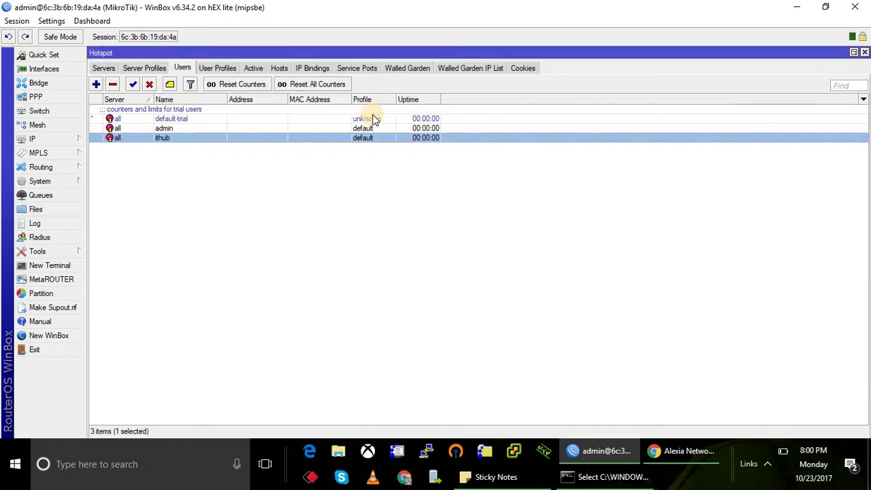
Log in to the hotspot with the local user's credentials and let Chrome save the password.
click(676, 448)
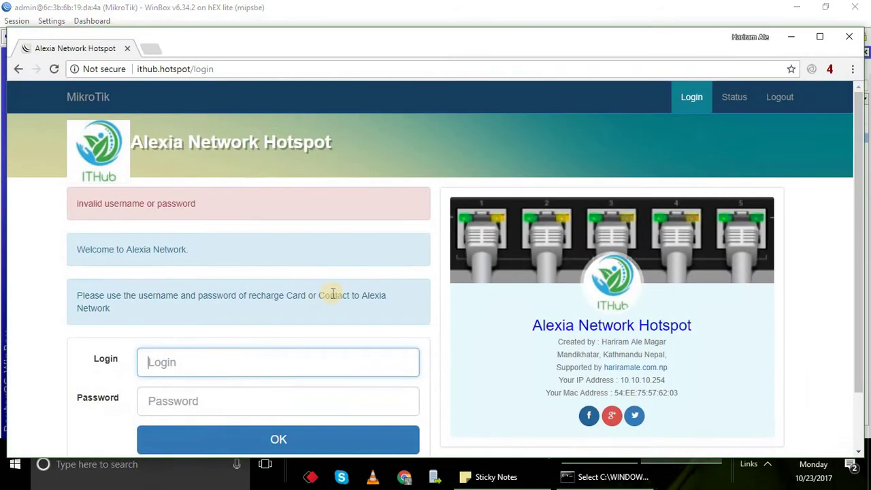
text(ithub)
key(Tab)
text(ithub)
click(302, 442)
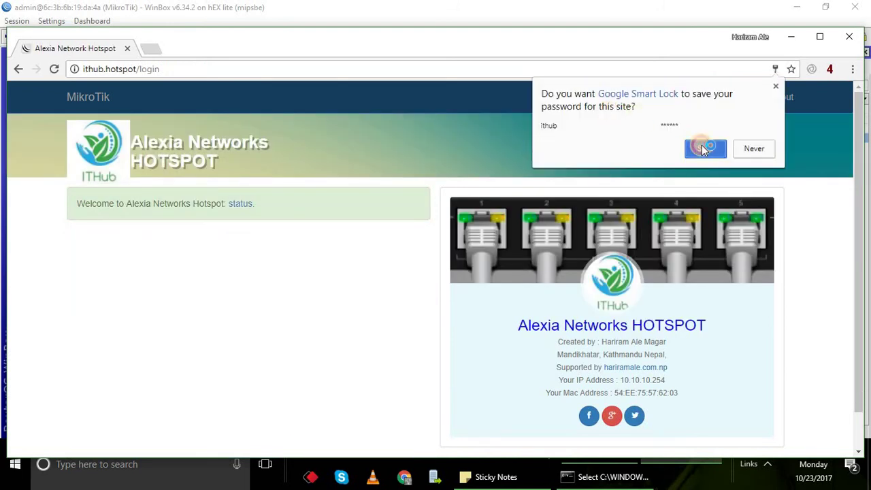
click(704, 147)
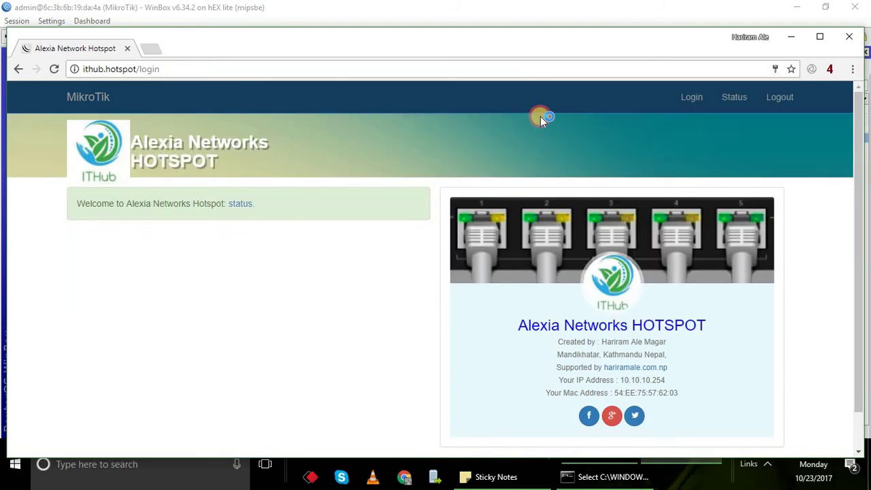
Load bbc.com in a new tab, then return to the hotspot tab.
click(157, 51)
text(bbc.com)
key(Return)
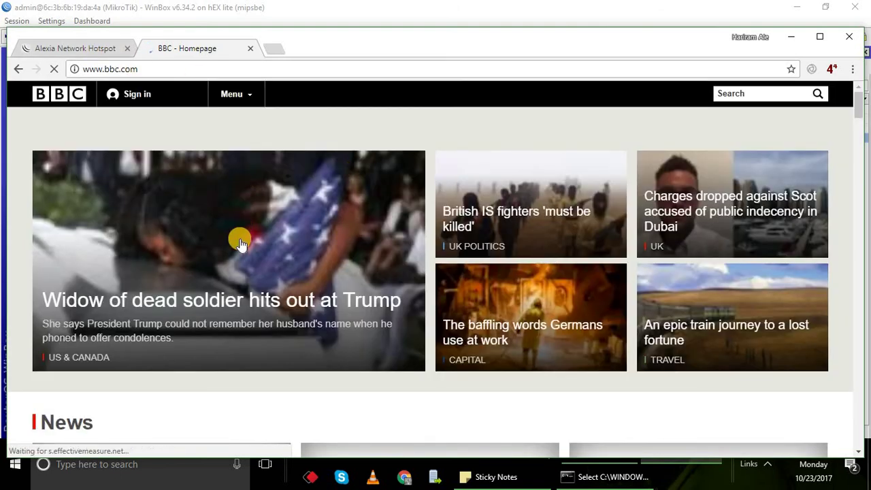
scroll(240, 243, down, 8)
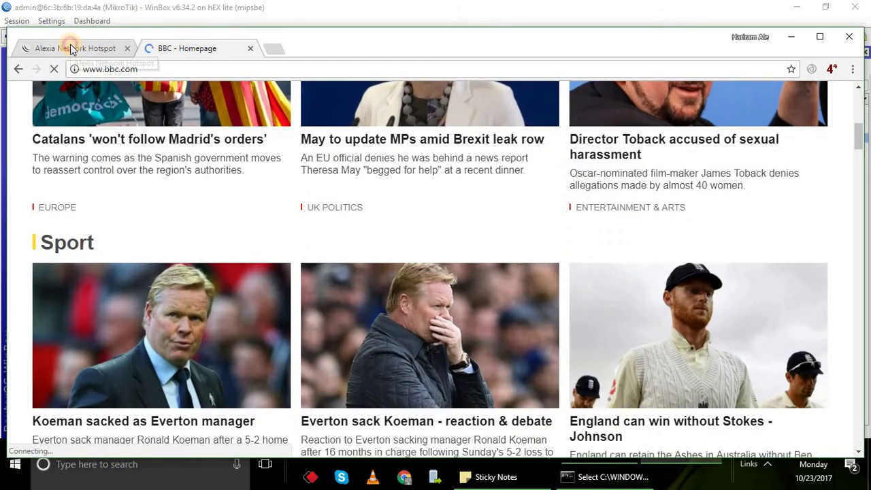
click(73, 51)
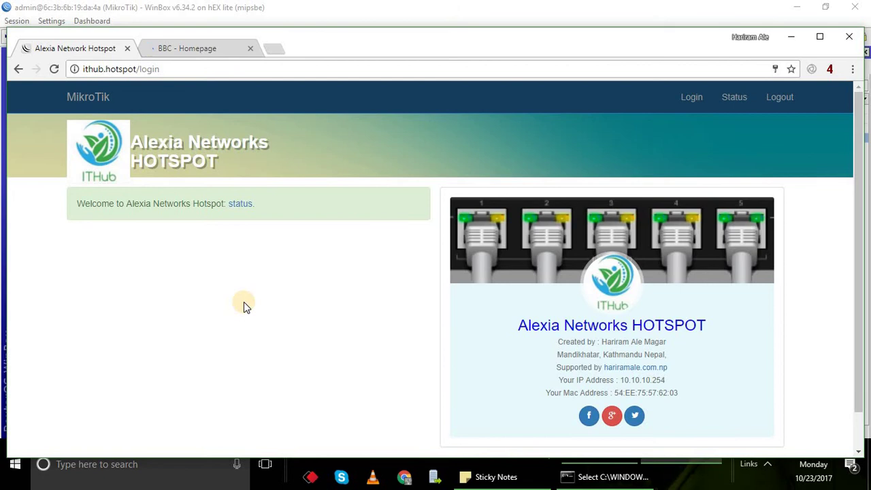
Open the hotspot status page and check its IP against the PC's IPv4 address 10.10.10.254.
click(242, 204)
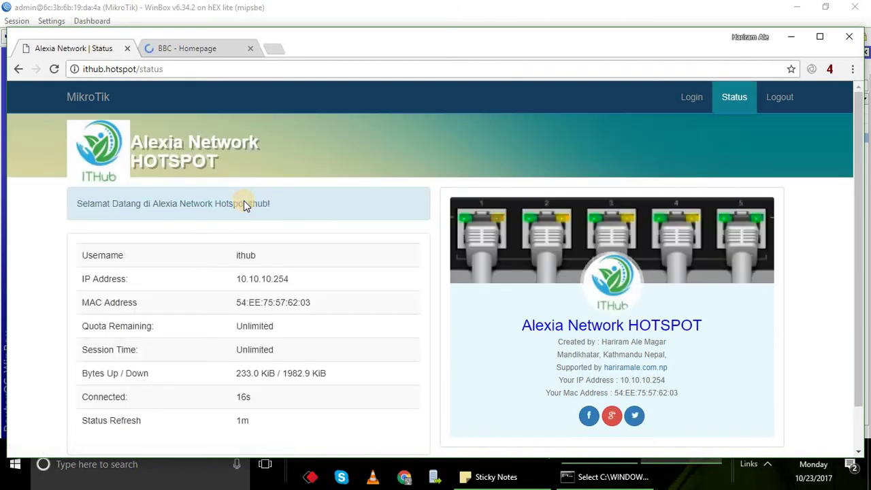
drag(234, 257, 293, 281)
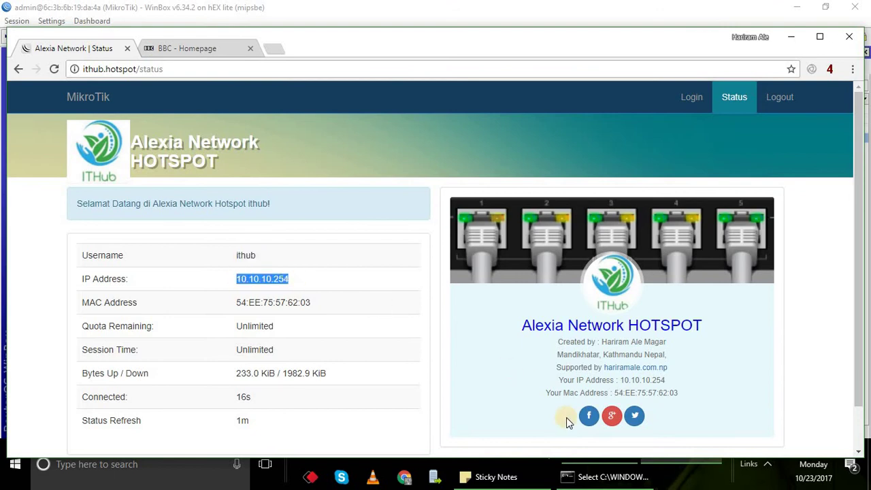
click(586, 476)
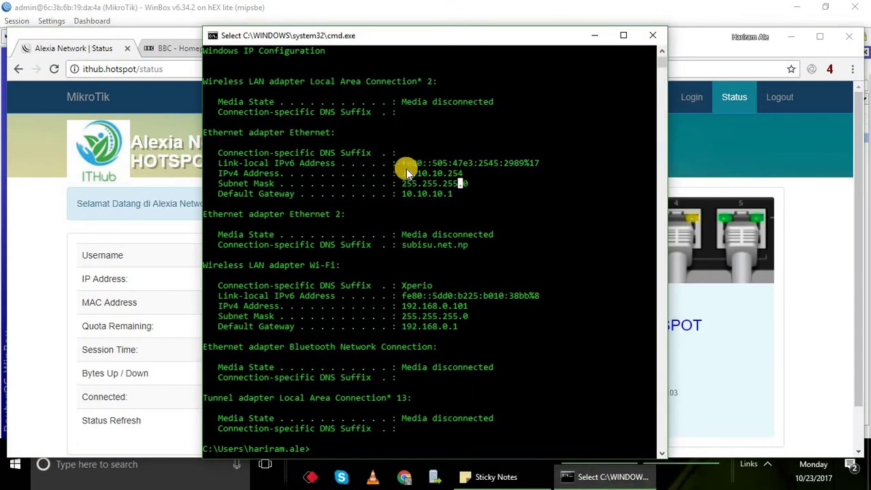
drag(403, 173, 471, 178)
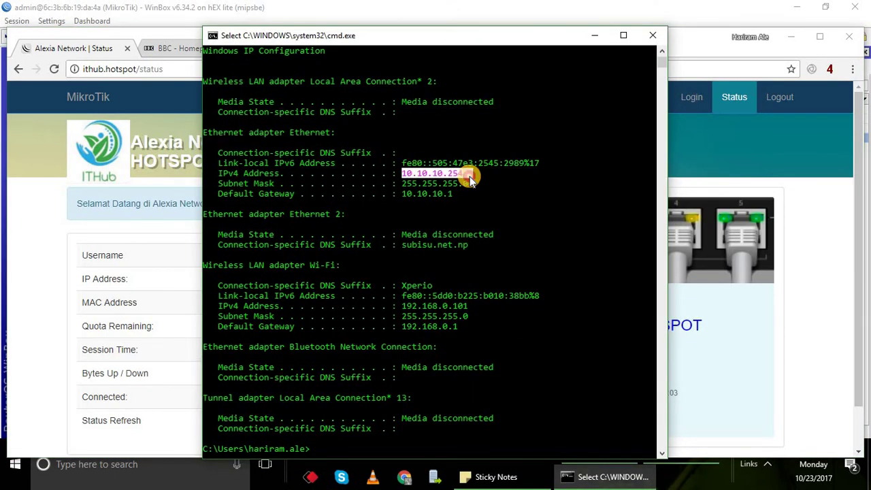
Highlight the MAC address on the status page and bring Command Prompt back up.
click(590, 34)
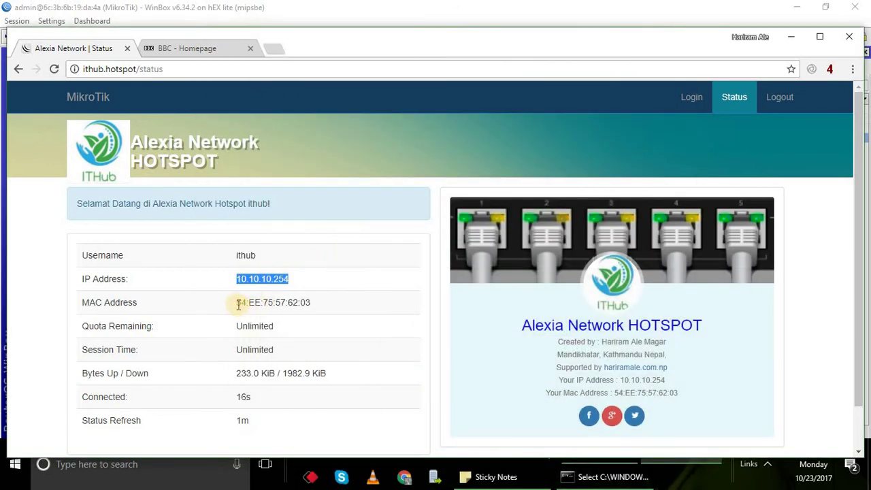
drag(237, 304, 350, 302)
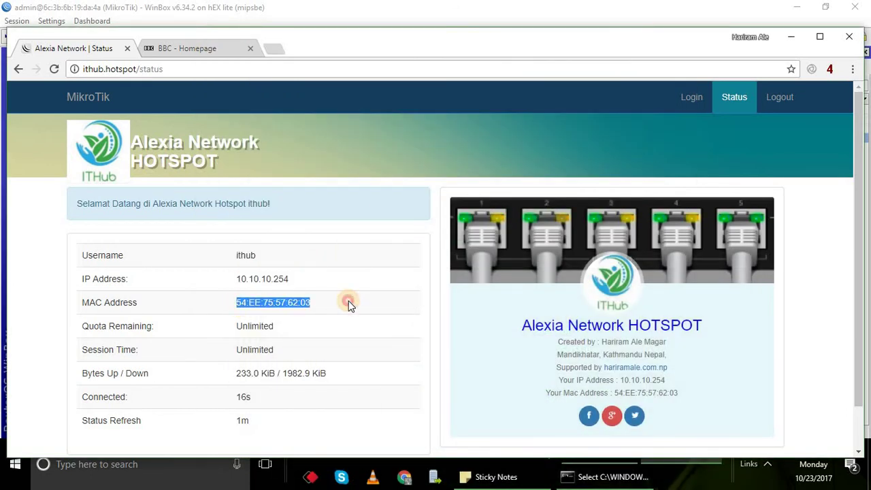
click(584, 479)
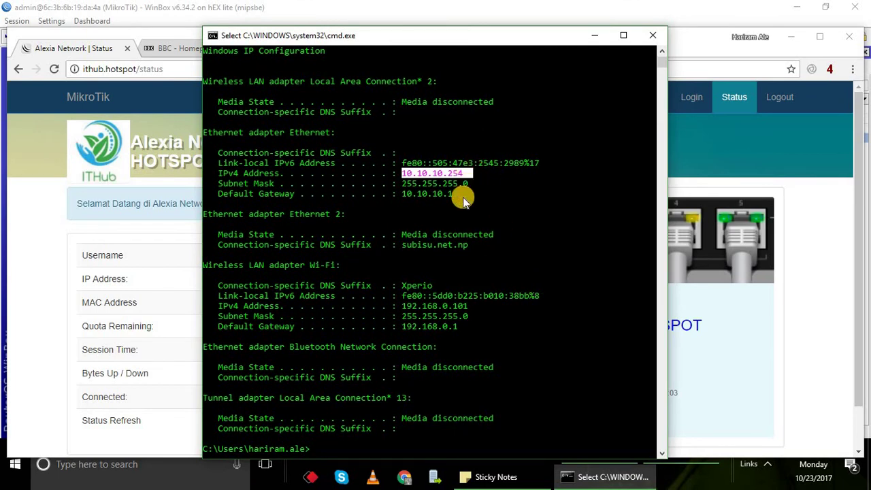
Run getmac and highlight 54-EE-75-57-62-03, matching the status page's MAC address.
text(ge)
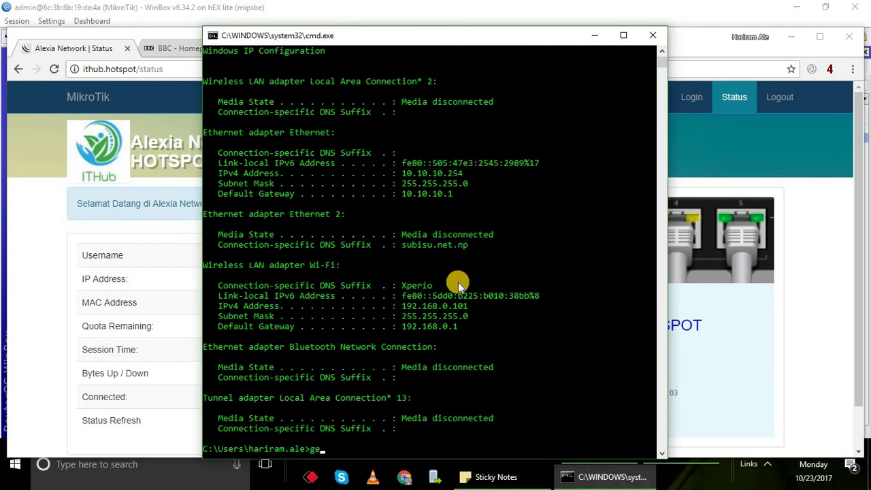
text(tmac)
key(Return)
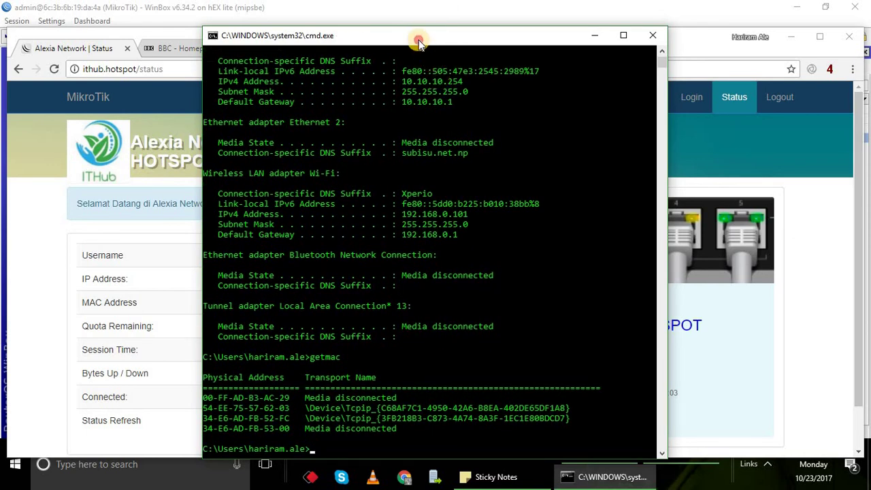
drag(420, 42, 582, 45)
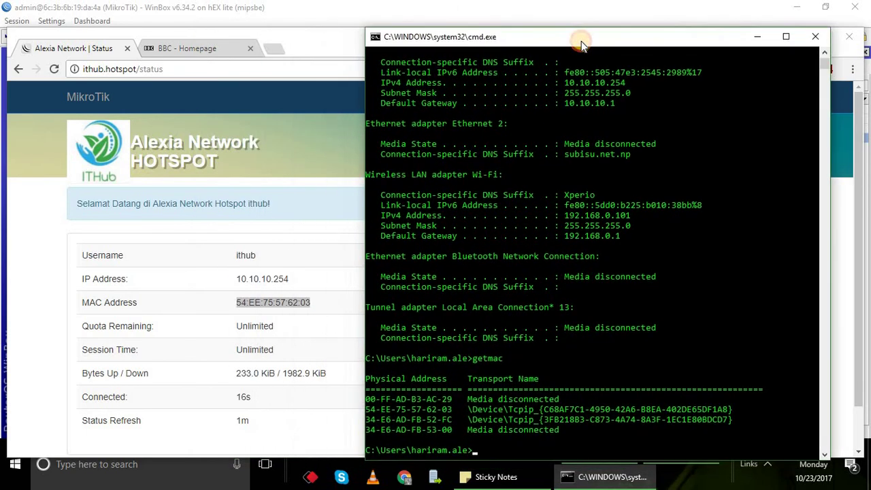
click(449, 410)
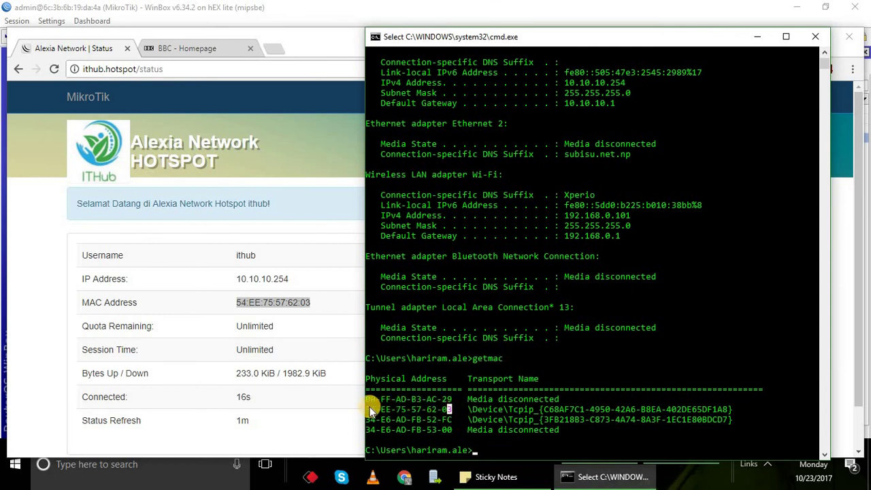
drag(379, 408, 436, 409)
click(233, 329)
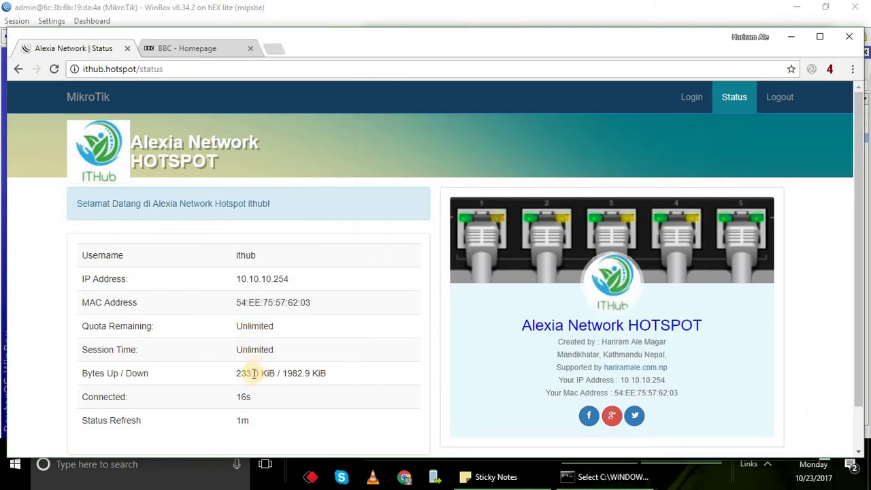
drag(236, 374, 331, 385)
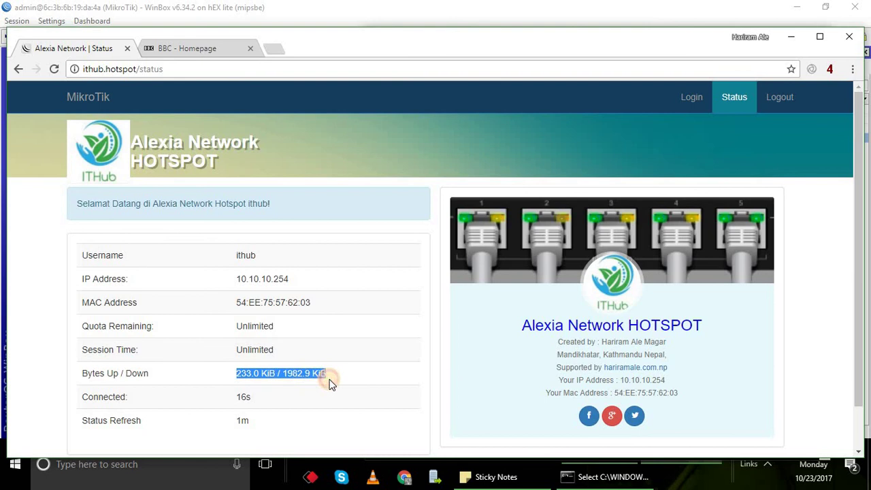
click(251, 398)
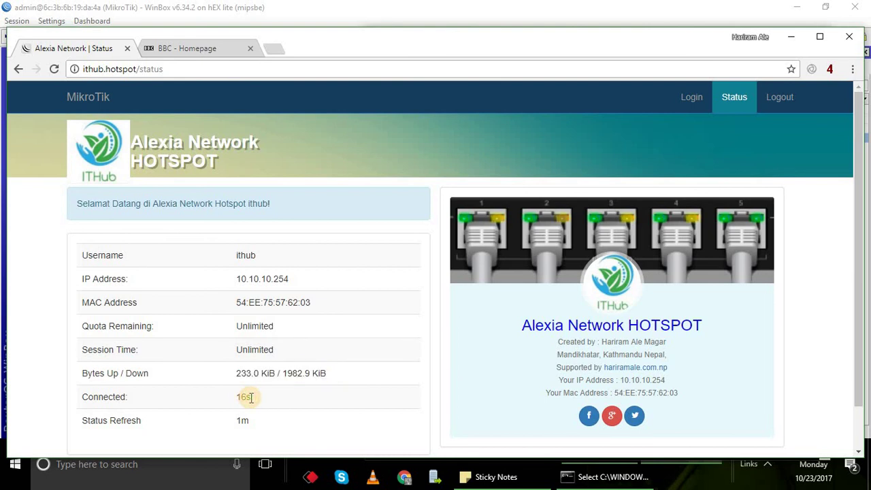
scroll(263, 414, down, 1)
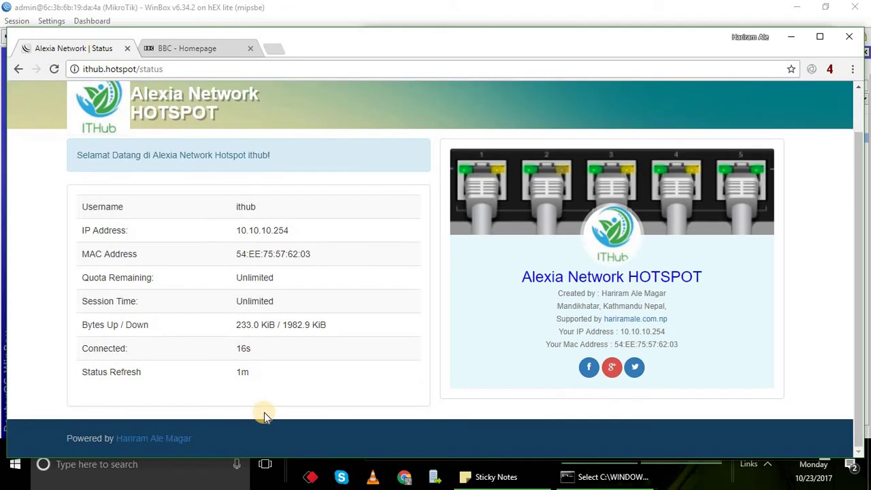
double_click(241, 372)
scroll(247, 381, up, 1)
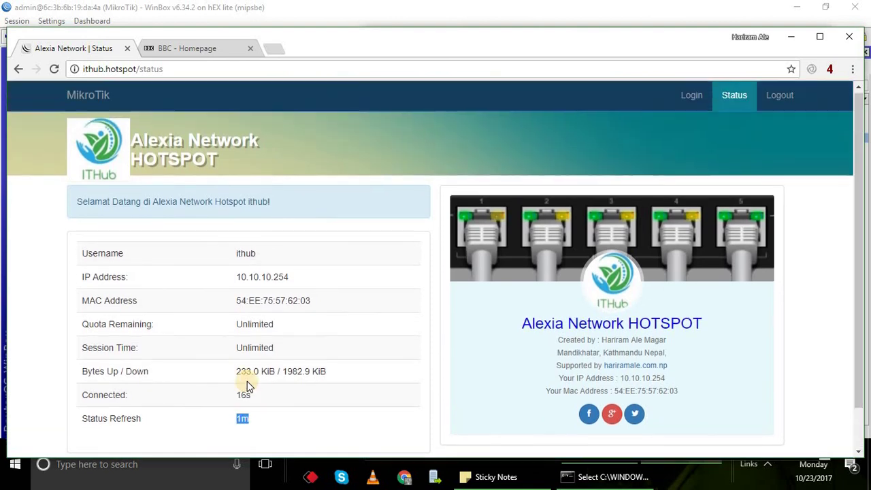